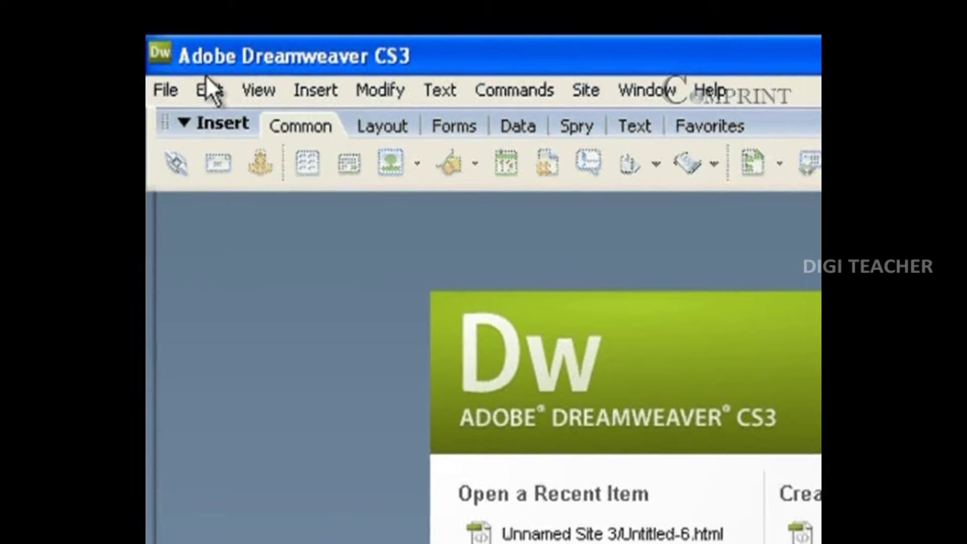
Step: Start a new blank document and choose HTML as its page type
{"action": "left_click", "coordinate": [179, 91]}
{"action": "left_click", "coordinate": [186, 125]}
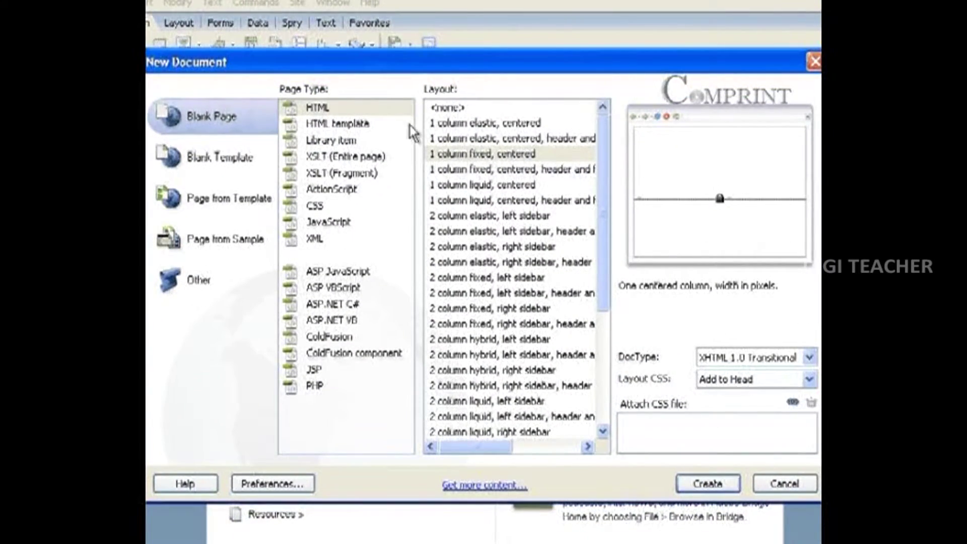
{"action": "left_click", "coordinate": [320, 107]}
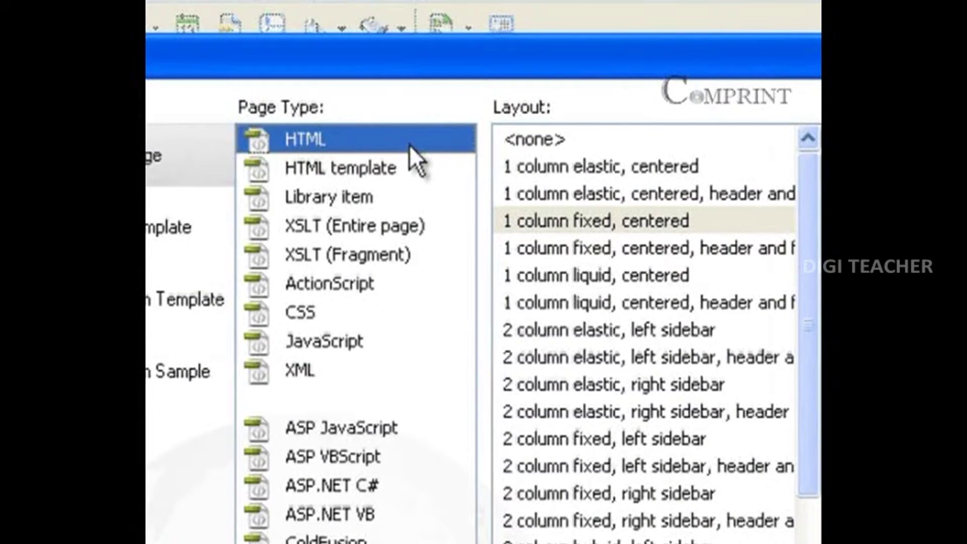
Step: Compare the previews and descriptions of the elastic, fixed, liquid and hybrid column layouts for the HTML page
{"action": "left_click", "coordinate": [555, 161]}
{"action": "left_click", "coordinate": [569, 194]}
{"action": "left_click", "coordinate": [601, 246]}
{"action": "left_click", "coordinate": [587, 221]}
{"action": "left_click", "coordinate": [594, 252]}
{"action": "left_click", "coordinate": [594, 307]}
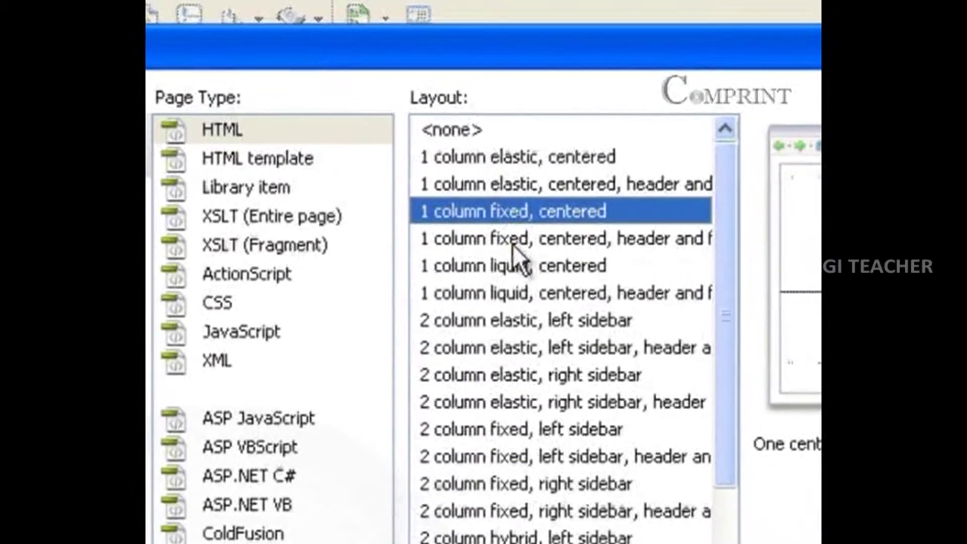
{"action": "left_click", "coordinate": [519, 376]}
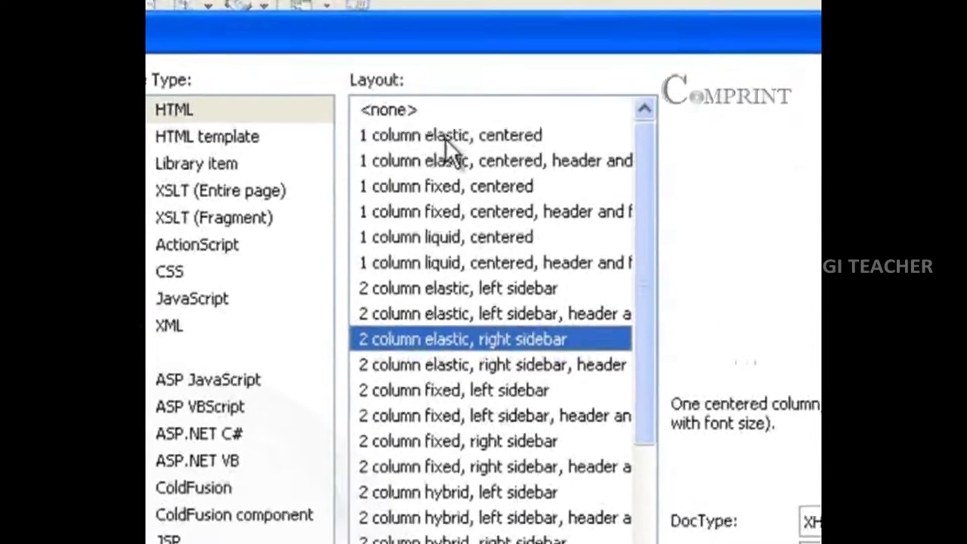
{"action": "left_click", "coordinate": [512, 158]}
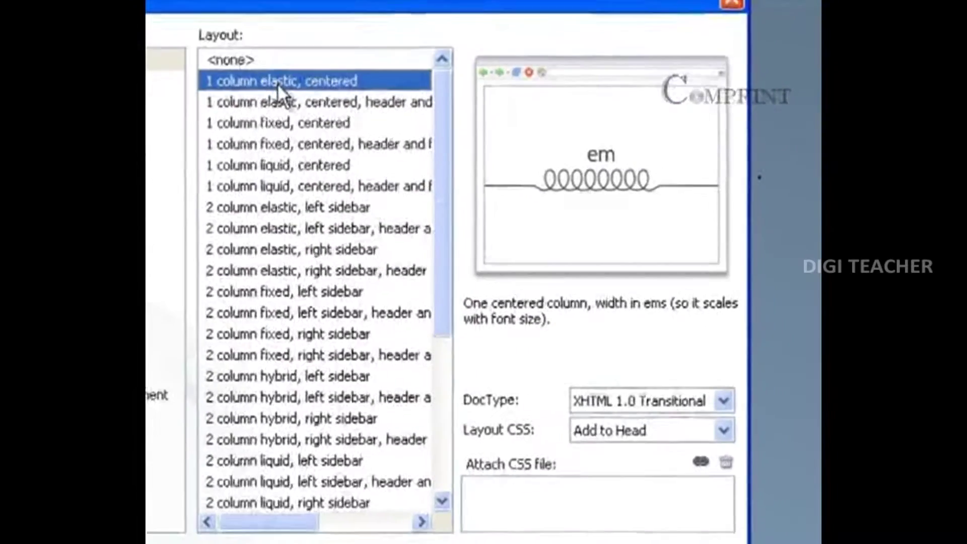
{"action": "left_click", "coordinate": [268, 139]}
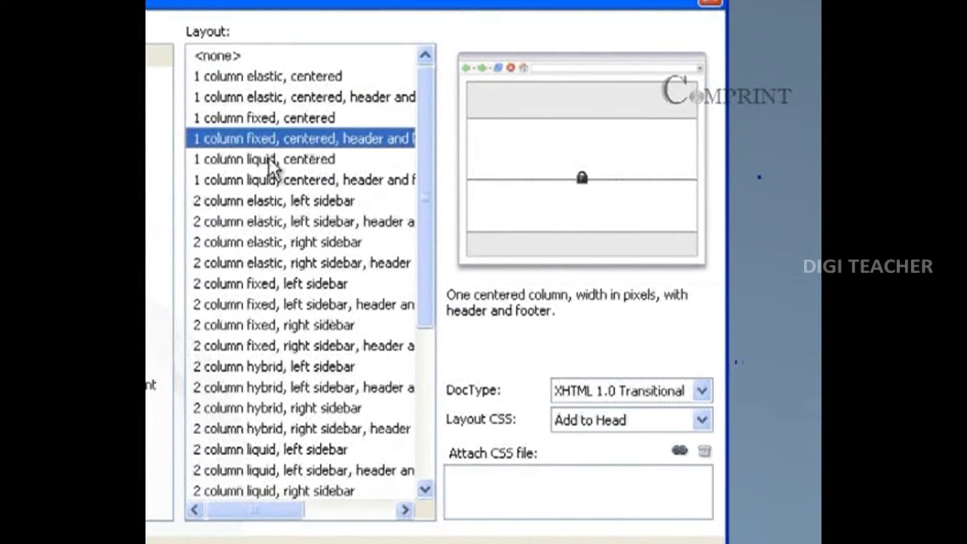
{"action": "left_click", "coordinate": [274, 164]}
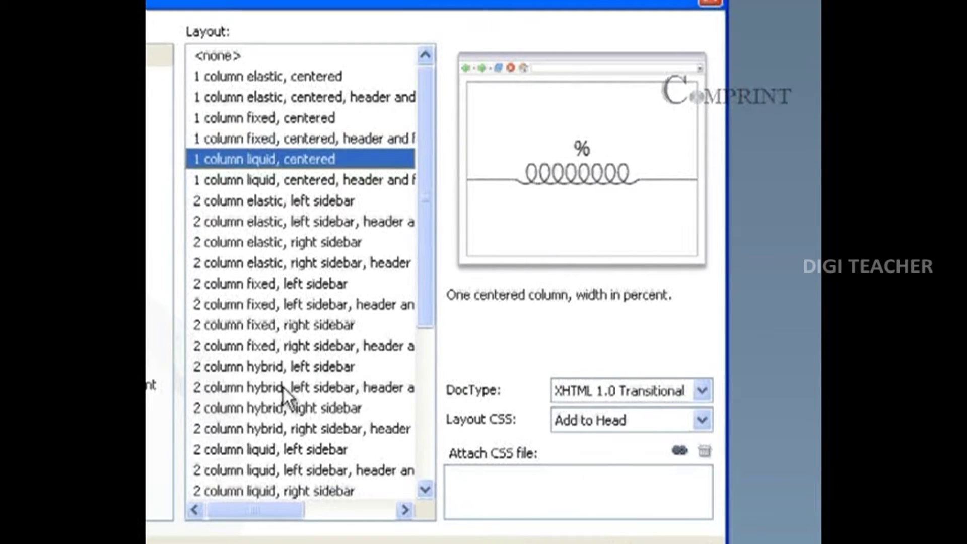
{"action": "left_click", "coordinate": [271, 367]}
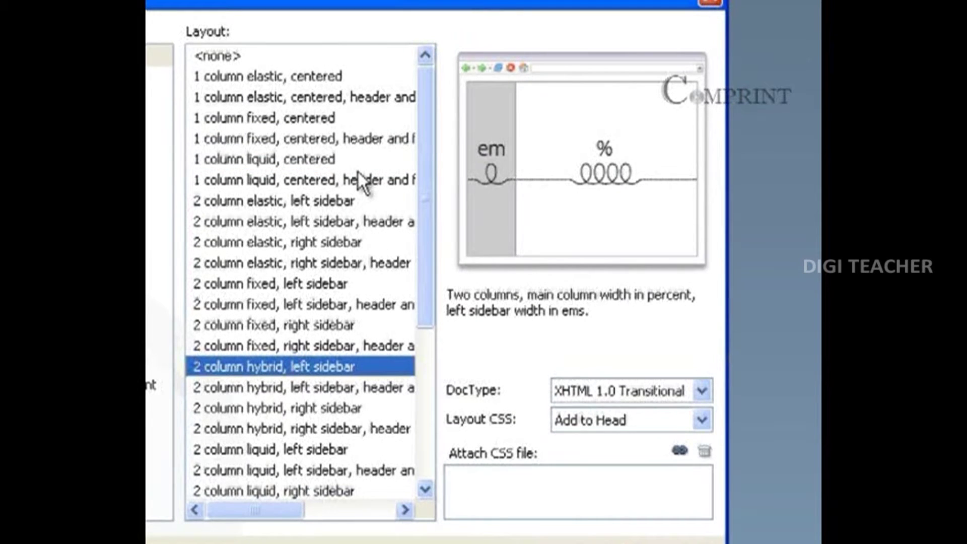
Step: Create the blank HTML page with the "1 column elastic, centered" layout
{"action": "left_click", "coordinate": [307, 78]}
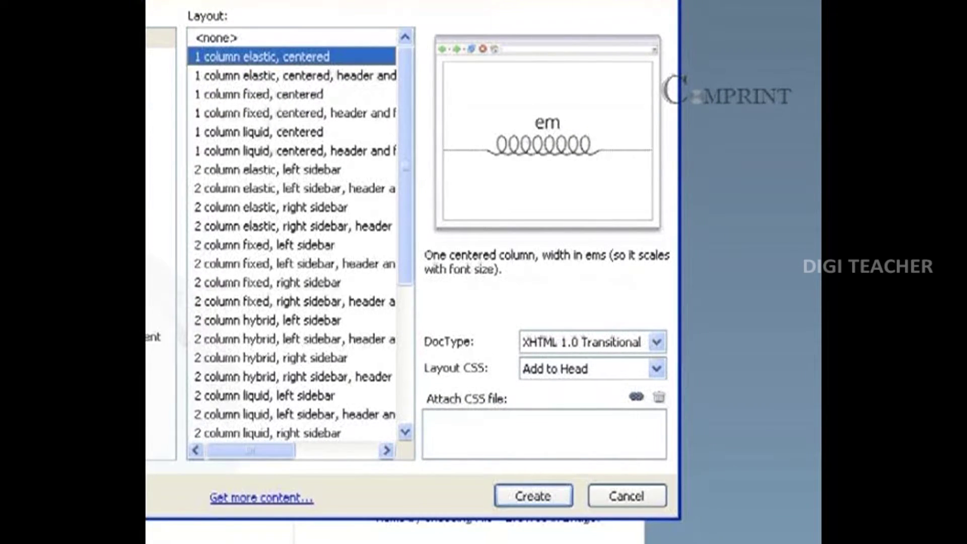
{"action": "left_click", "coordinate": [252, 76]}
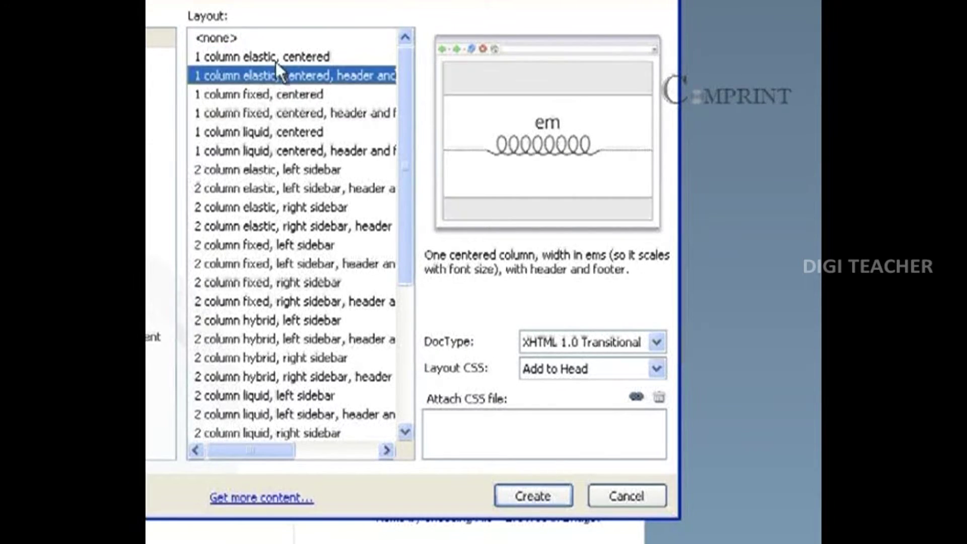
{"action": "left_click", "coordinate": [235, 59]}
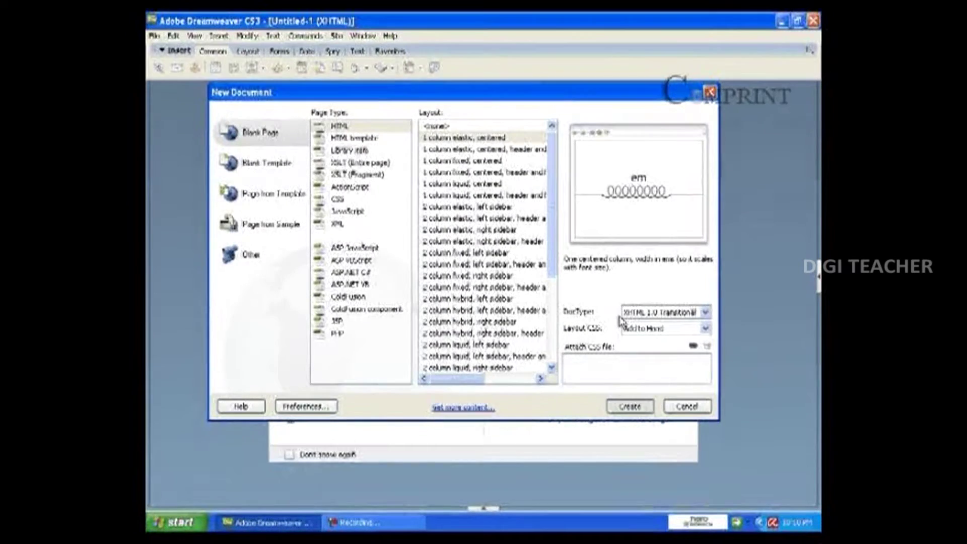
{"action": "left_click", "coordinate": [557, 486]}
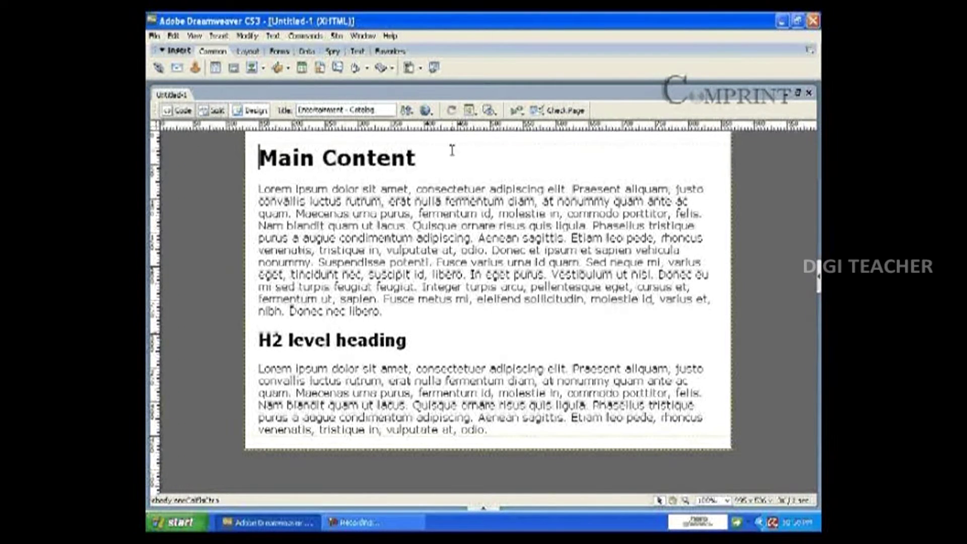
Step: Examine the new page's placeholder content from the Main Content heading through the last paragraph
{"action": "left_click", "coordinate": [460, 381]}
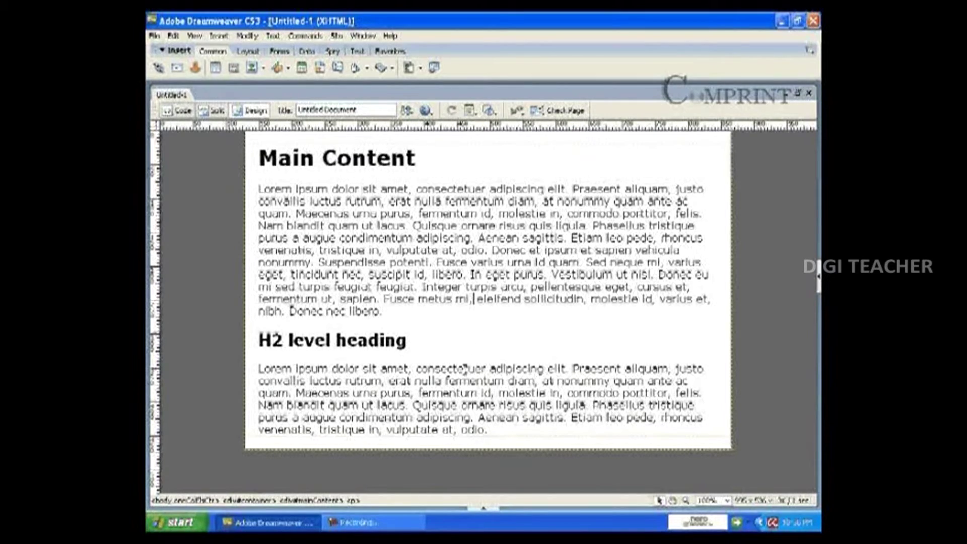
{"action": "left_click_drag", "start_coordinate": [496, 430], "coordinate": [249, 151]}
{"action": "left_click", "coordinate": [460, 180]}
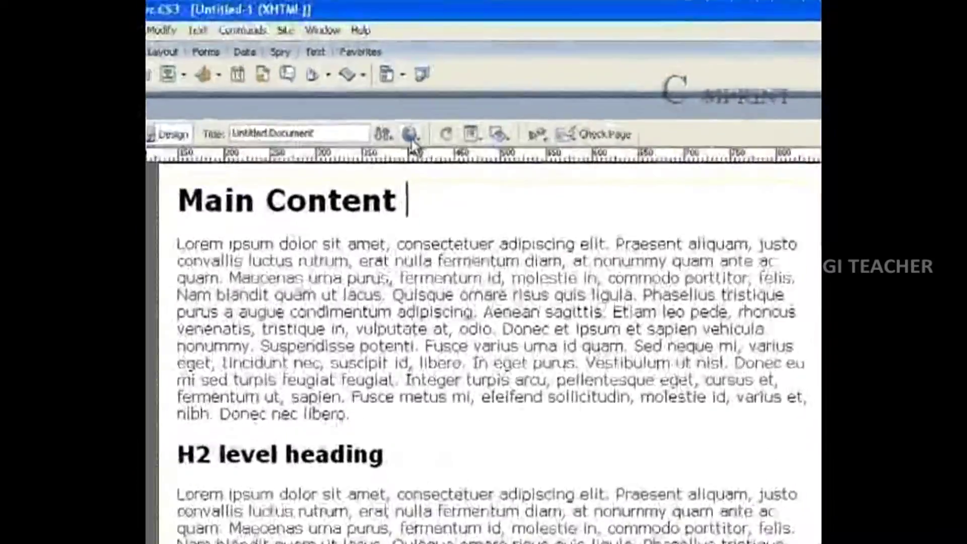
Step: Preview the page in Internet Explorer, saving it as Untitled-1.html in the custompaintbooth folder, and maximize the browser window
{"action": "left_click", "coordinate": [426, 110]}
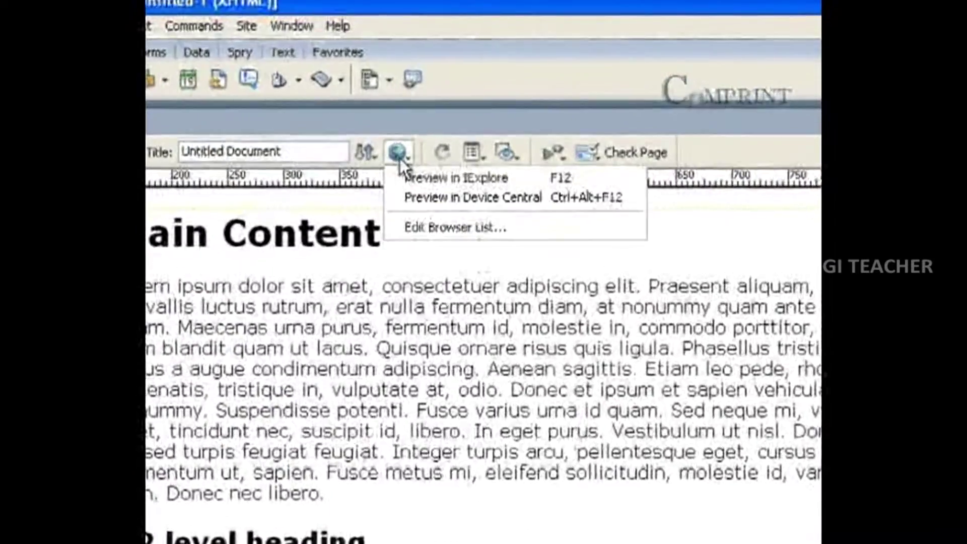
{"action": "left_click", "coordinate": [445, 183]}
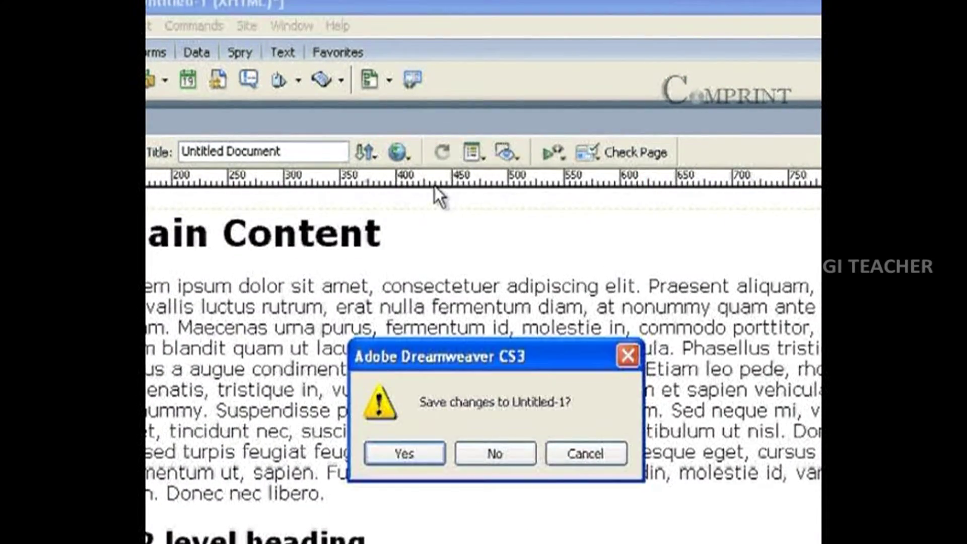
{"action": "key", "text": "Return"}
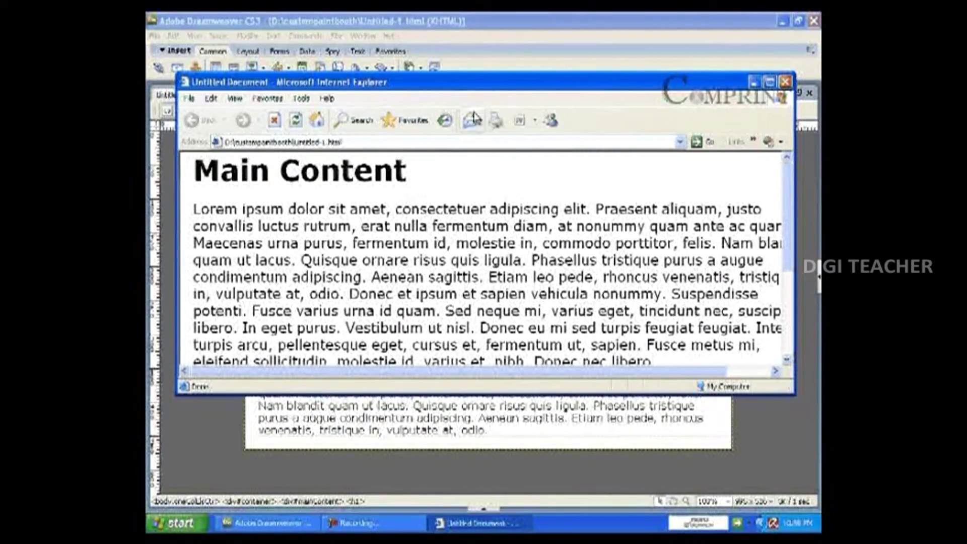
{"action": "double_click", "coordinate": [465, 82]}
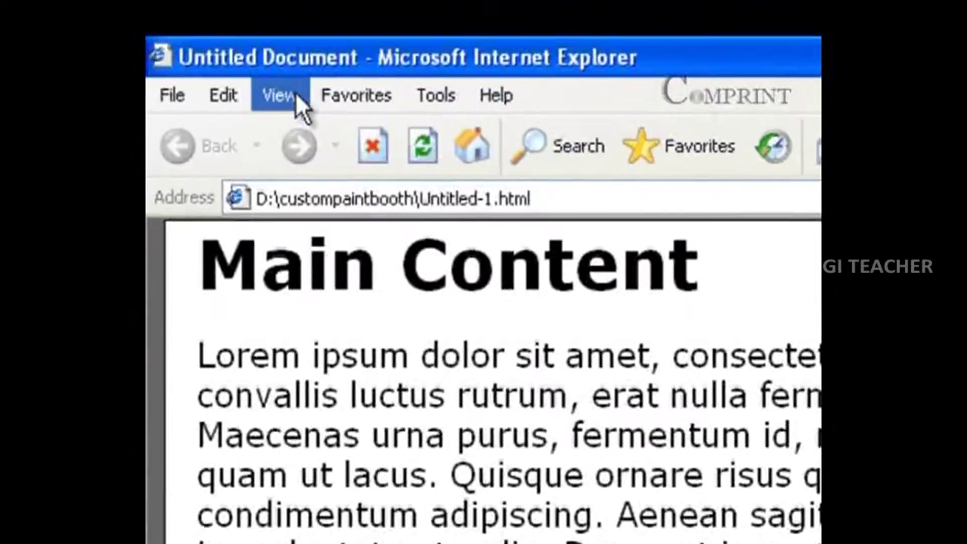
Step: Set the browser's text size to Medium to check how the elastic column scales
{"action": "left_click", "coordinate": [296, 95]}
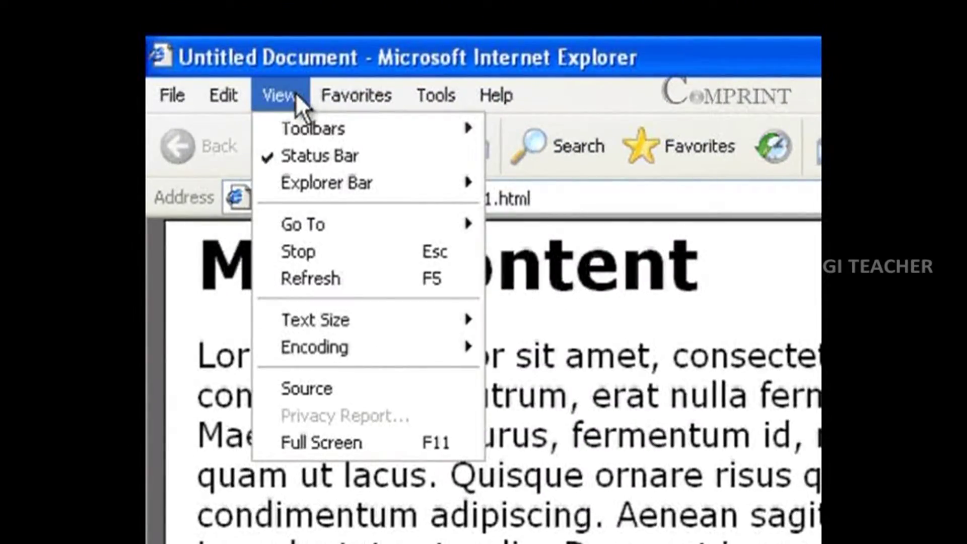
{"action": "mouse_move", "coordinate": [388, 320]}
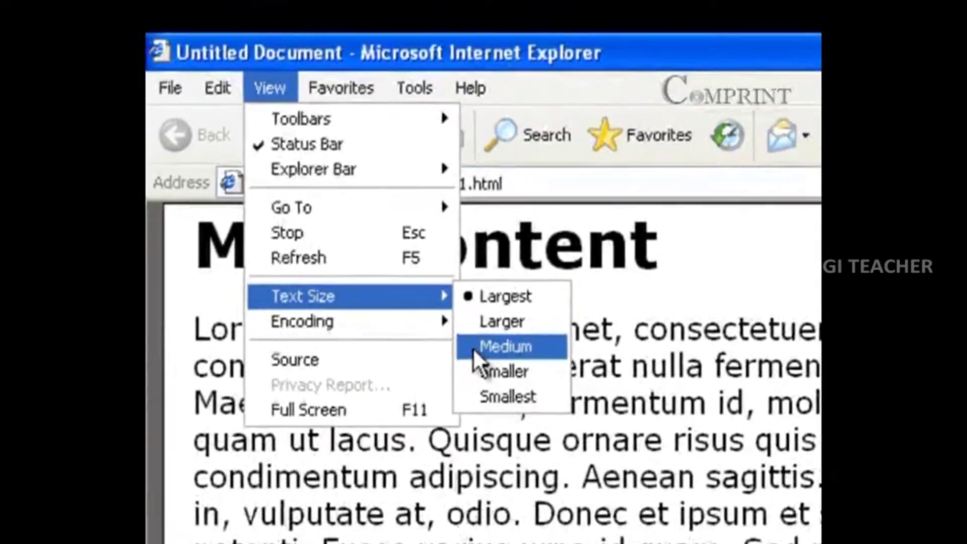
{"action": "left_click", "coordinate": [500, 377]}
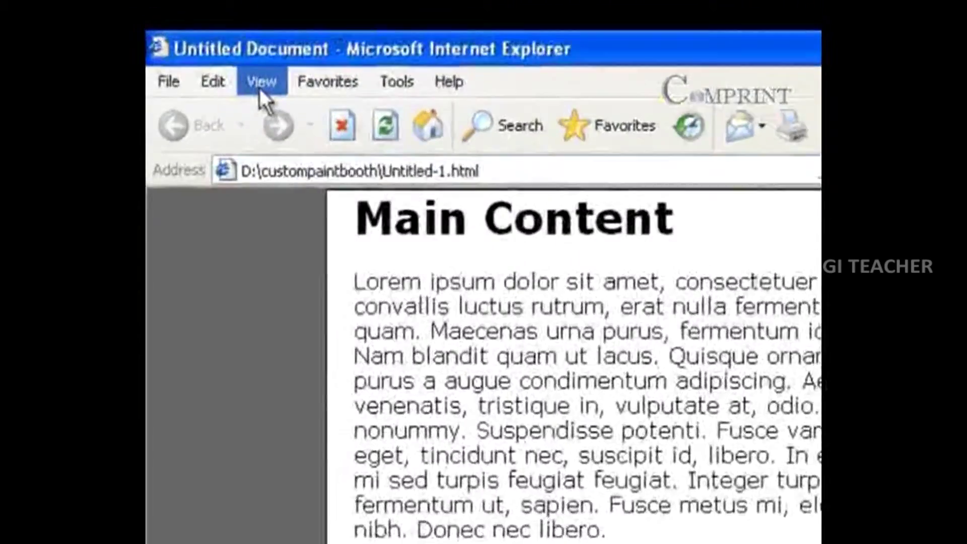
Step: Set the browser's text size to Smallest and inspect the paragraph under the H2 level heading
{"action": "left_click", "coordinate": [210, 43]}
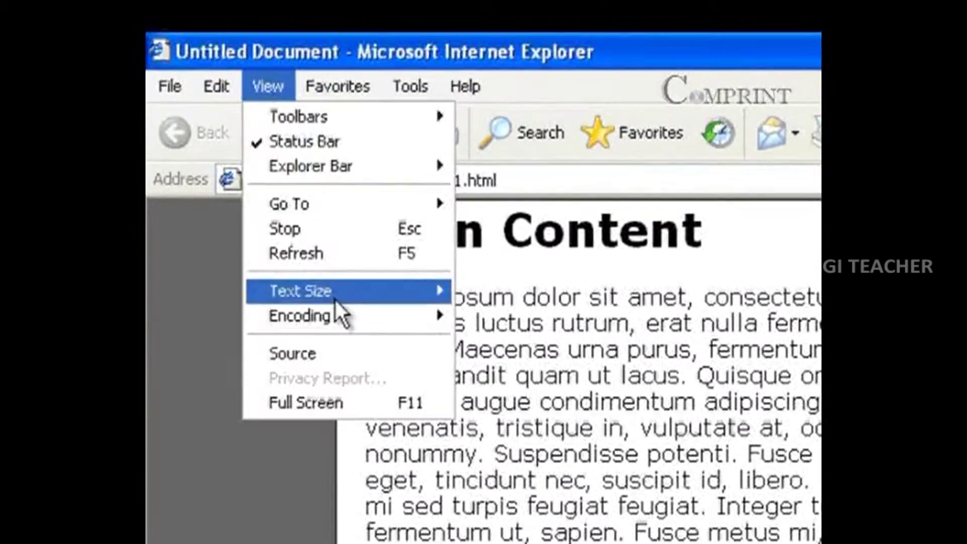
{"action": "mouse_move", "coordinate": [330, 298]}
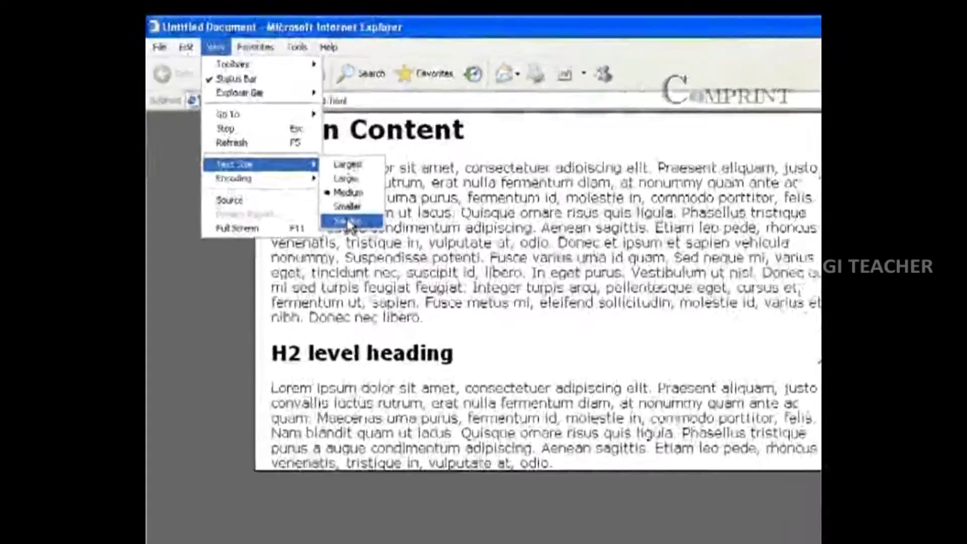
{"action": "left_click", "coordinate": [351, 221]}
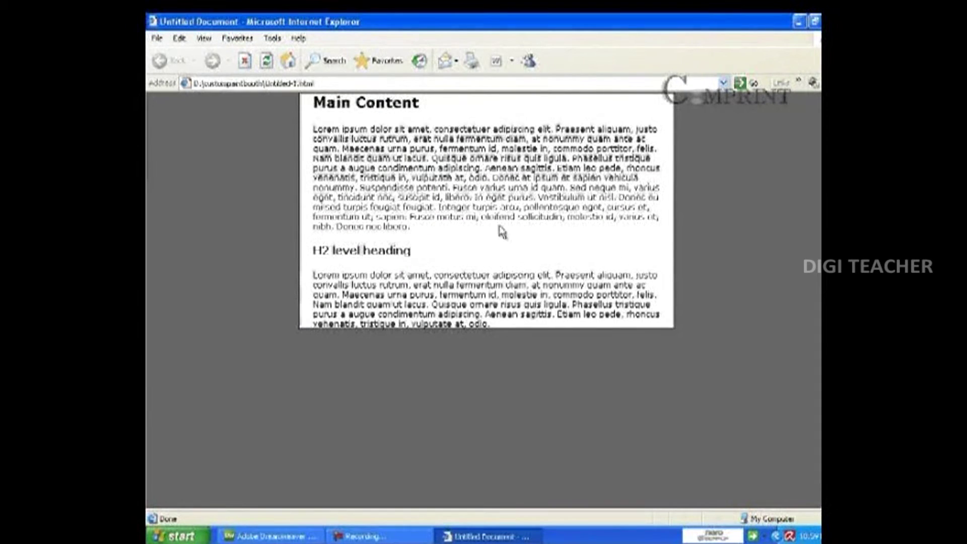
{"action": "left_click_drag", "start_coordinate": [494, 325], "coordinate": [340, 275]}
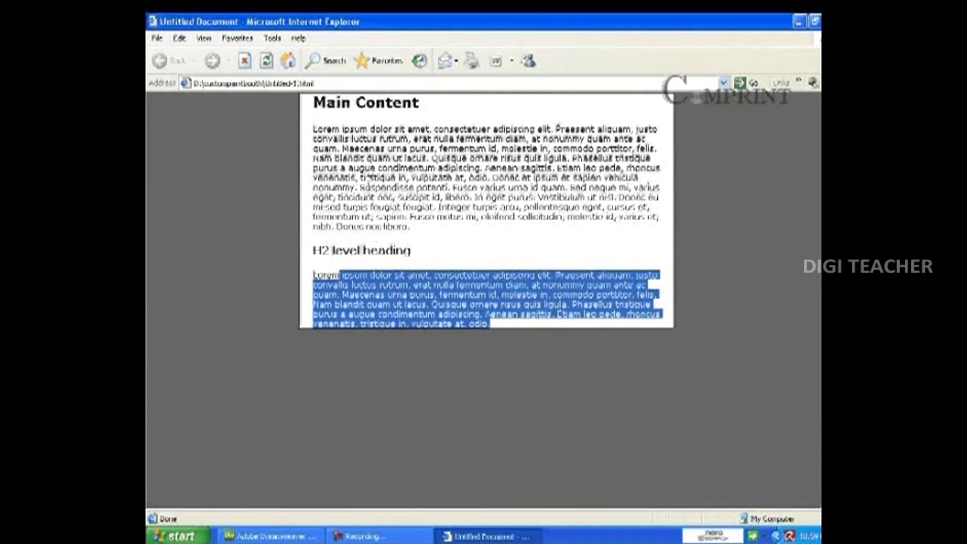
{"action": "left_click", "coordinate": [588, 228]}
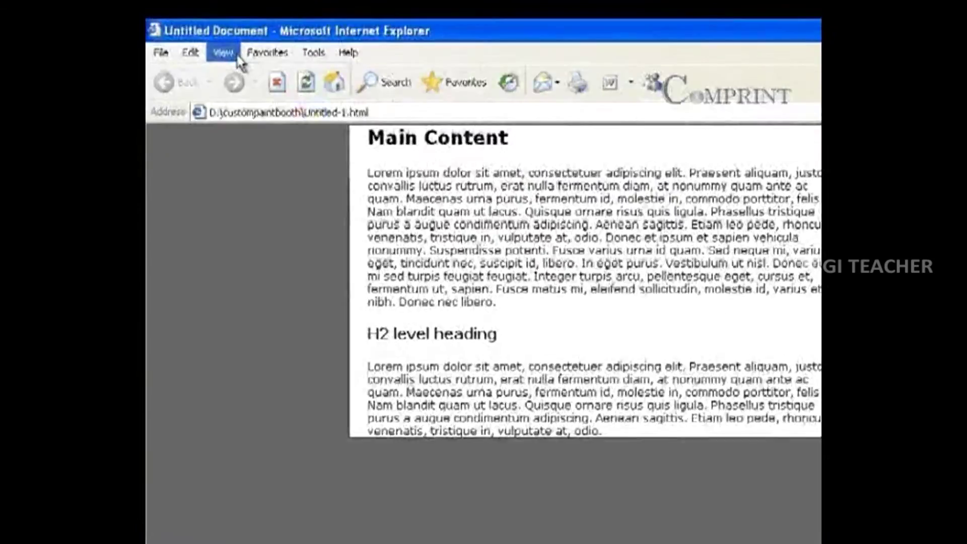
Step: Set the browser's text size to Largest for the elastic page
{"action": "left_click", "coordinate": [226, 54]}
{"action": "mouse_move", "coordinate": [273, 193]}
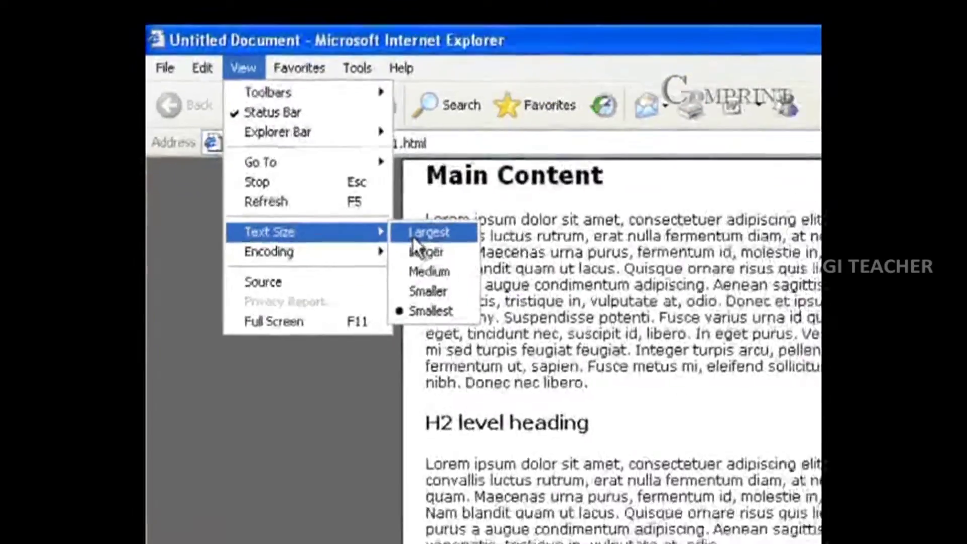
{"action": "left_click", "coordinate": [414, 235]}
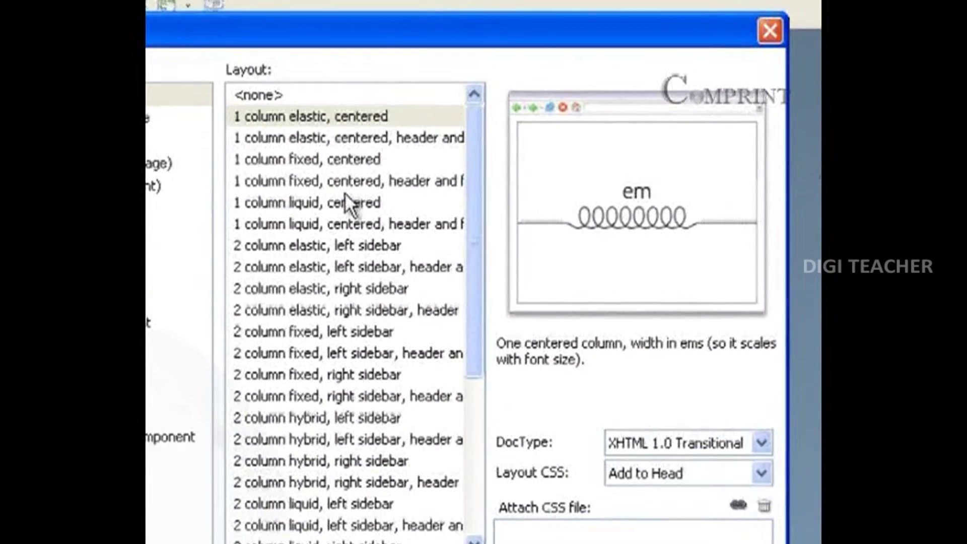
Step: Create another blank HTML page with the "1 column fixed, centered" layout
{"action": "left_click", "coordinate": [389, 174]}
{"action": "left_click", "coordinate": [324, 161]}
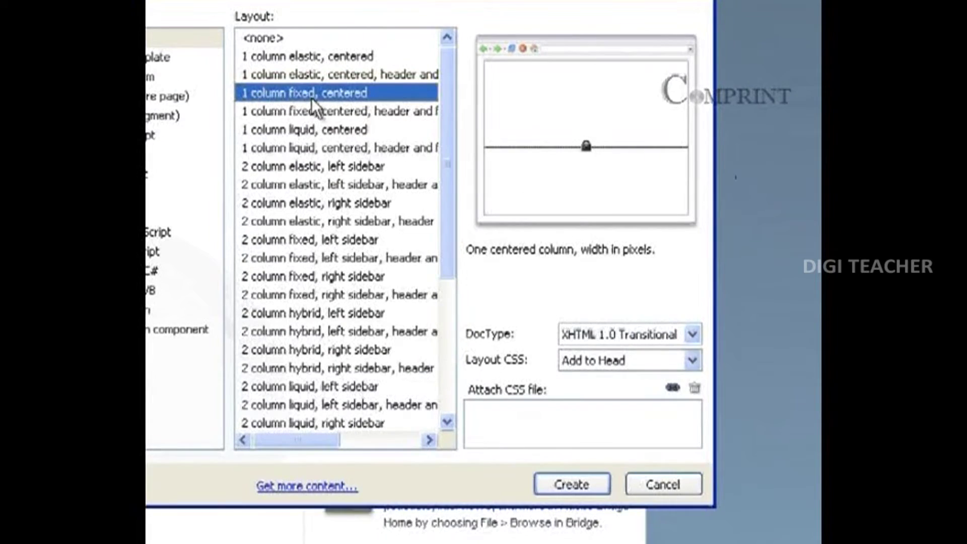
{"action": "left_click", "coordinate": [591, 492]}
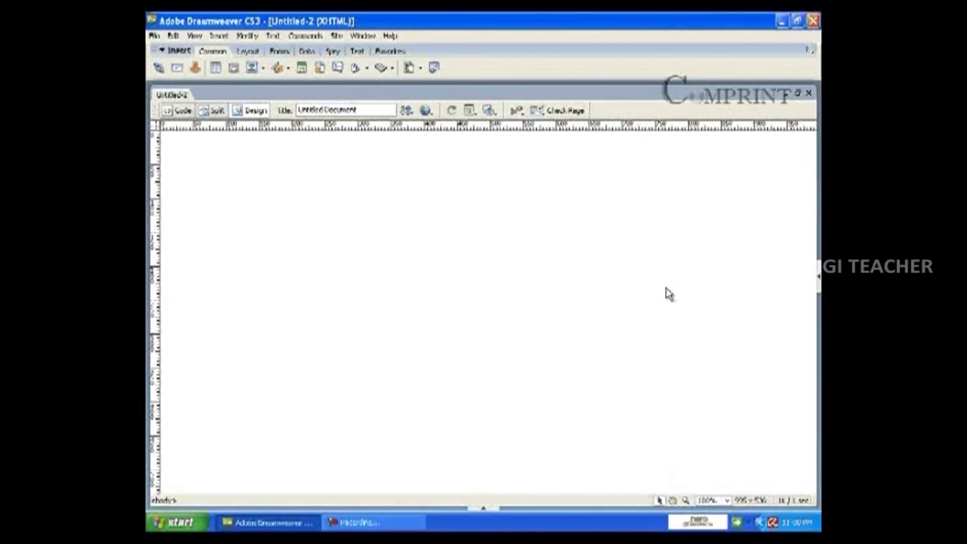
Step: Preview the fixed-layout page in Internet Explorer, saving it as Untitled-2 in the custompaintbooth folder, and maximize the browser window
{"action": "left_click", "coordinate": [587, 298]}
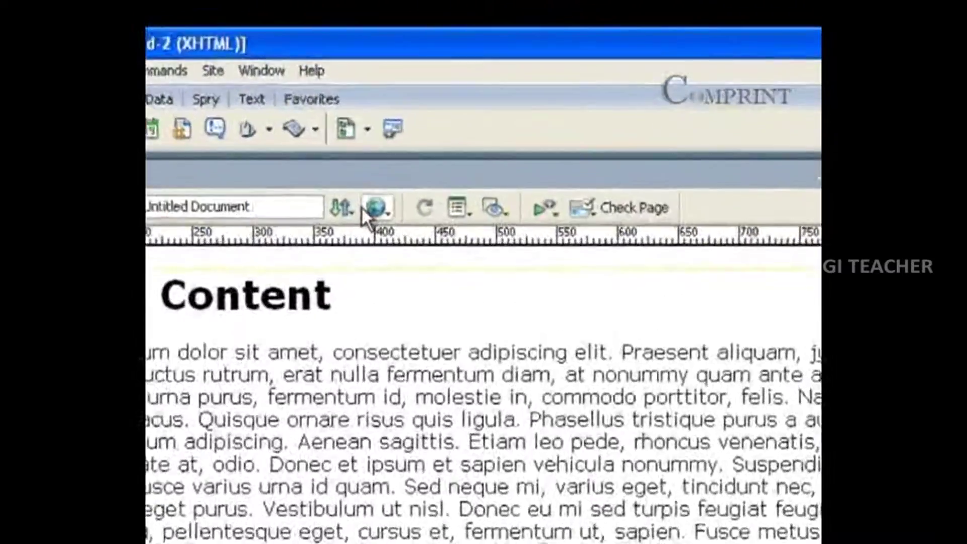
{"action": "left_click", "coordinate": [417, 129]}
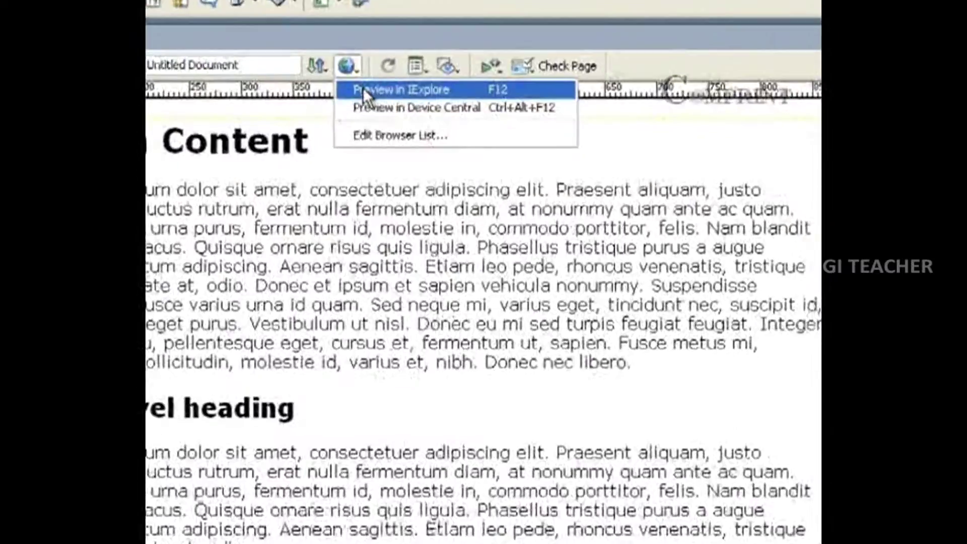
{"action": "left_click", "coordinate": [427, 144]}
{"action": "left_click", "coordinate": [386, 345]}
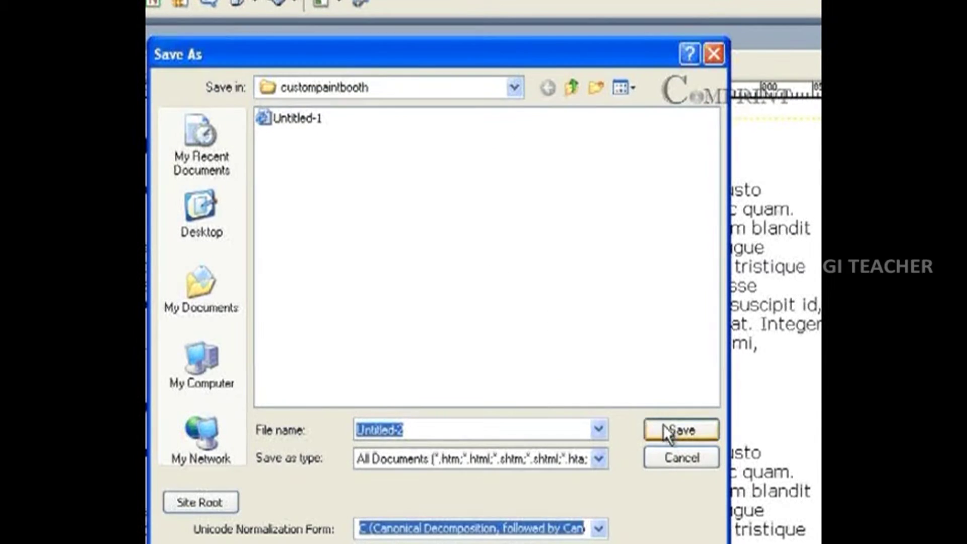
{"action": "left_click", "coordinate": [664, 427]}
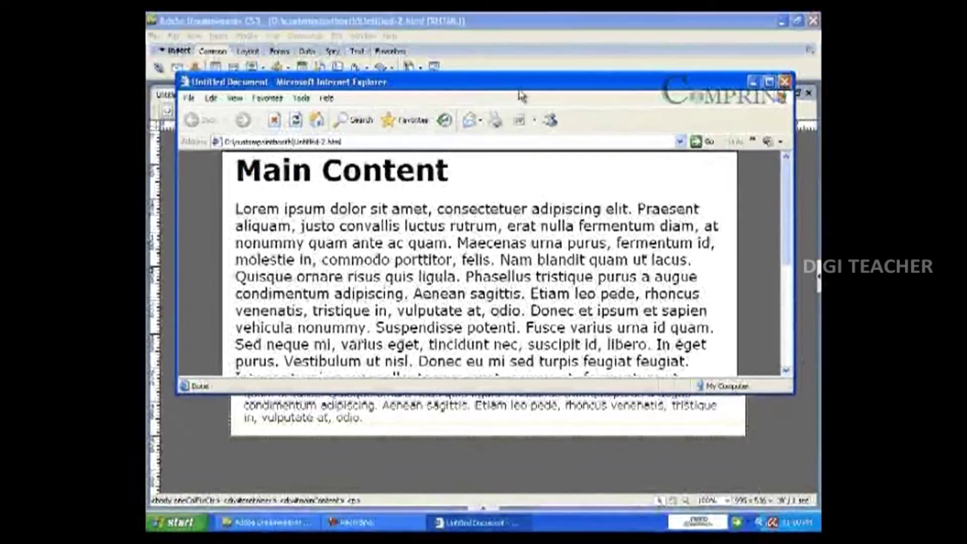
{"action": "double_click", "coordinate": [507, 38]}
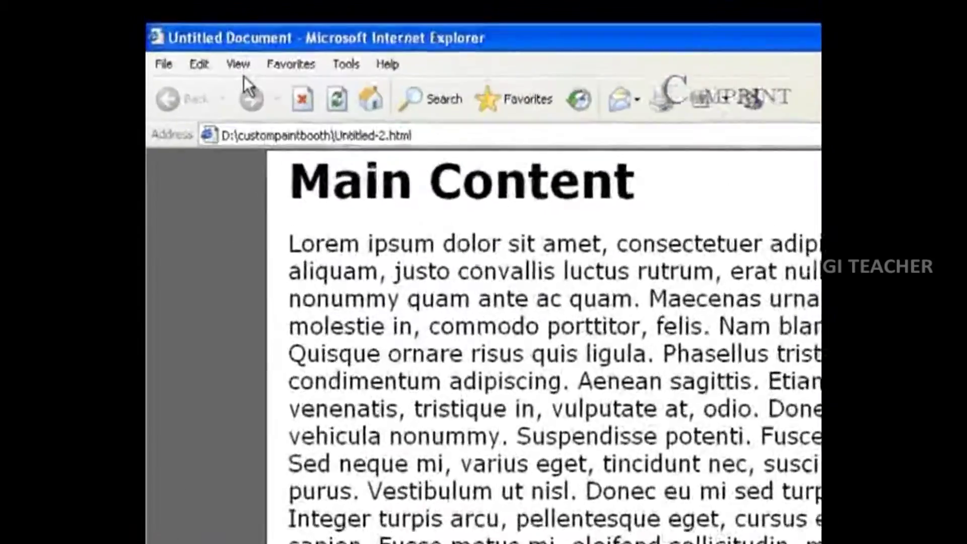
Step: Set the browser's text size to Medium for the fixed-layout page
{"action": "left_click", "coordinate": [202, 37]}
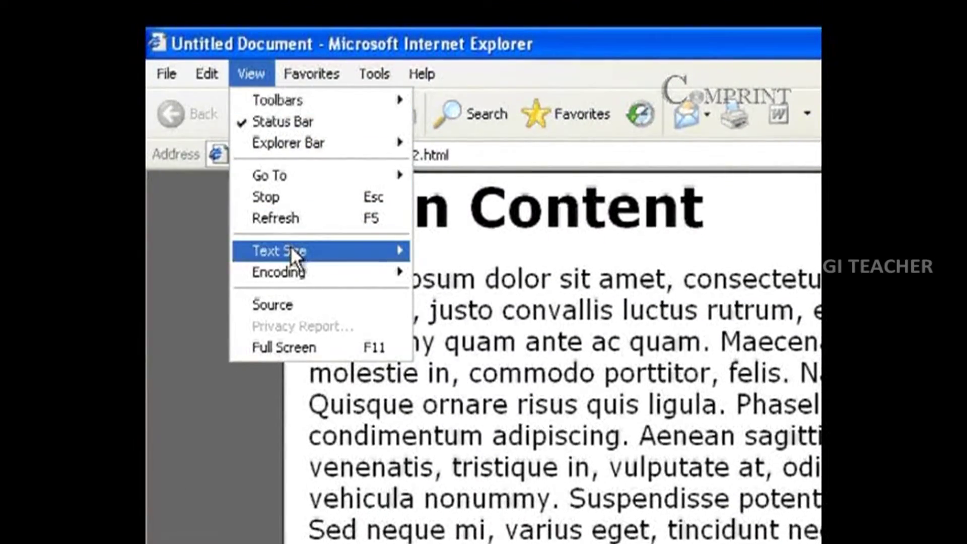
{"action": "mouse_move", "coordinate": [291, 250]}
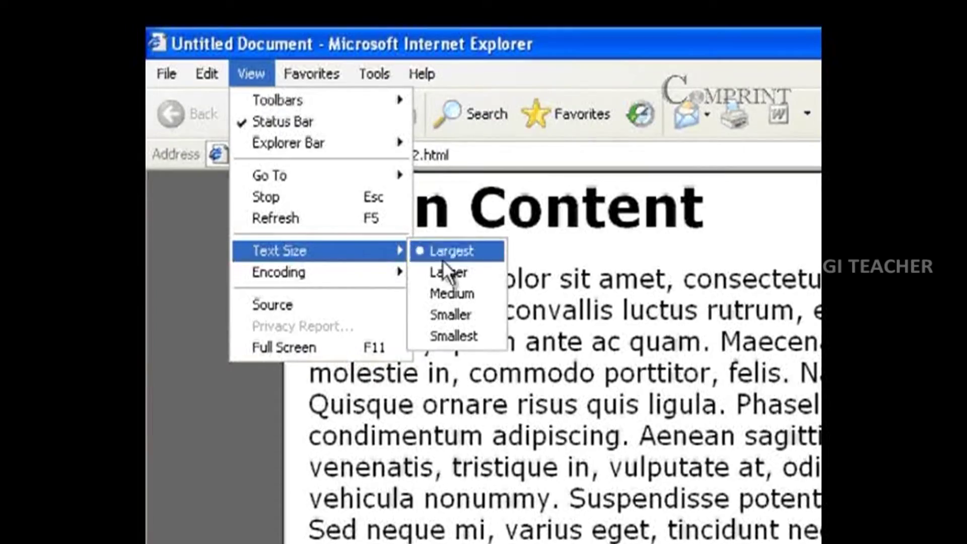
{"action": "left_click", "coordinate": [435, 294]}
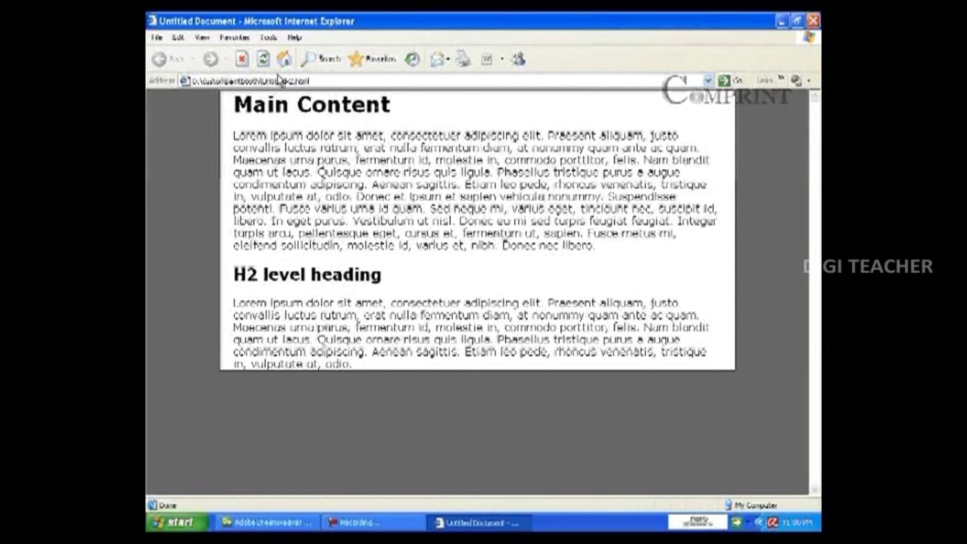
Step: Set the browser's text size to Smallest, check the fixed column's width, and close the browser preview
{"action": "left_click", "coordinate": [202, 38]}
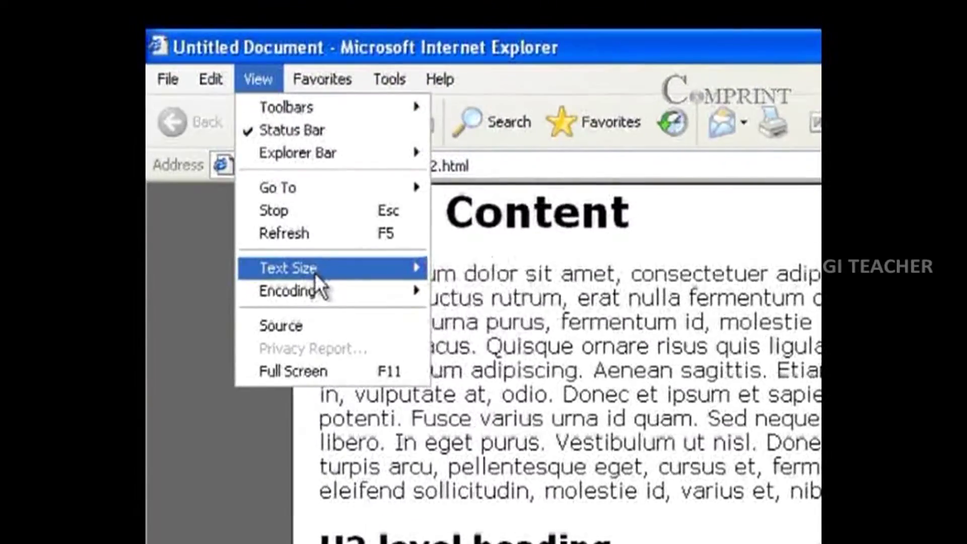
{"action": "mouse_move", "coordinate": [300, 249]}
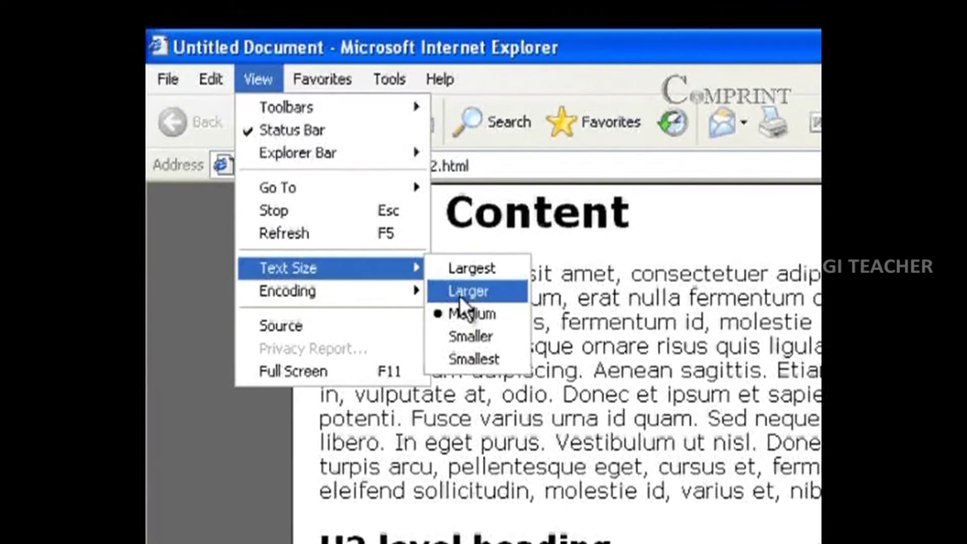
{"action": "left_click", "coordinate": [477, 360]}
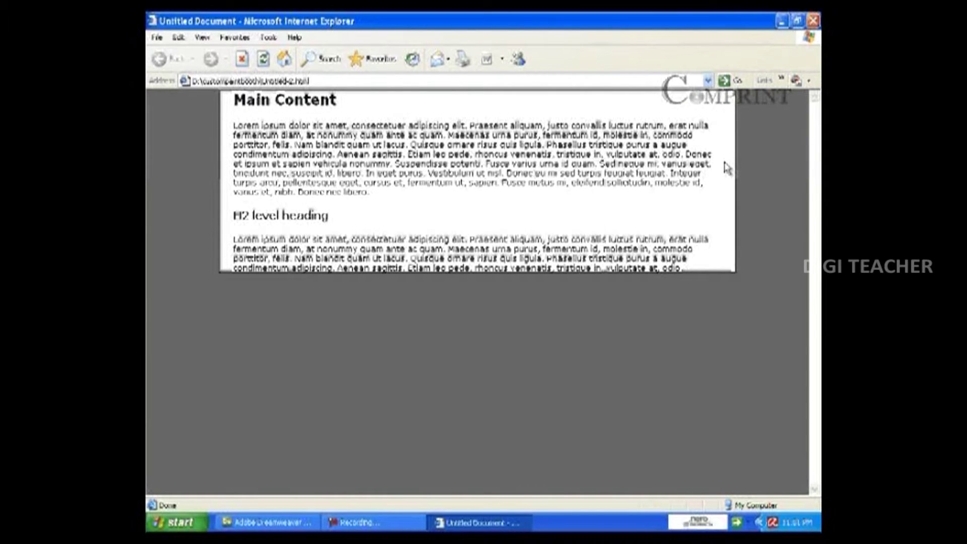
{"action": "left_click", "coordinate": [814, 21]}
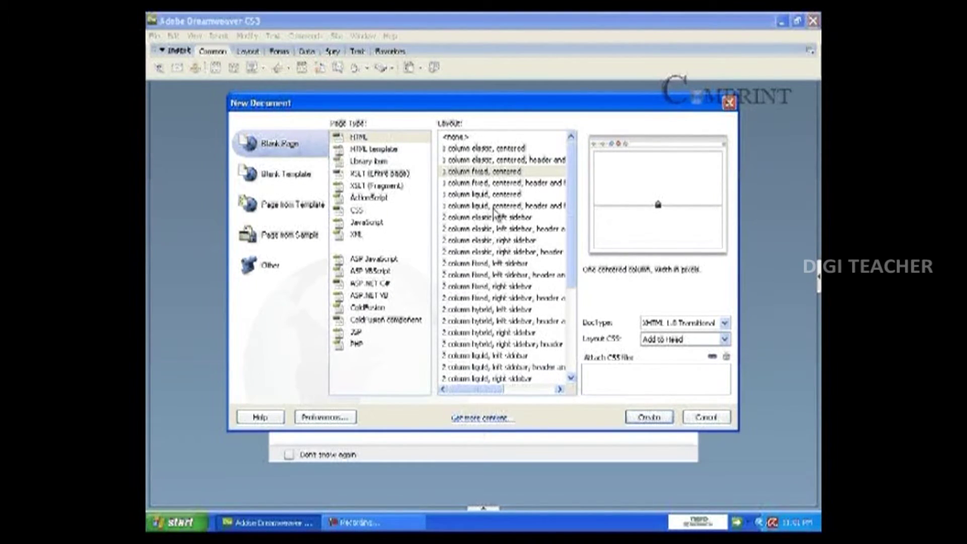
Step: Create a blank HTML page with the "1 column liquid, centered" layout, comparing its preview with the header and footer version
{"action": "left_click", "coordinate": [497, 206]}
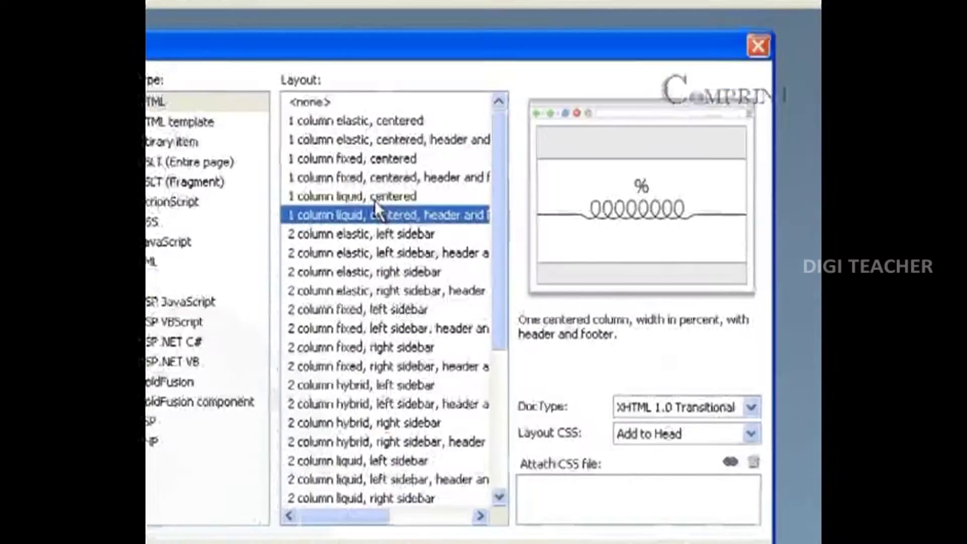
{"action": "left_click", "coordinate": [374, 201]}
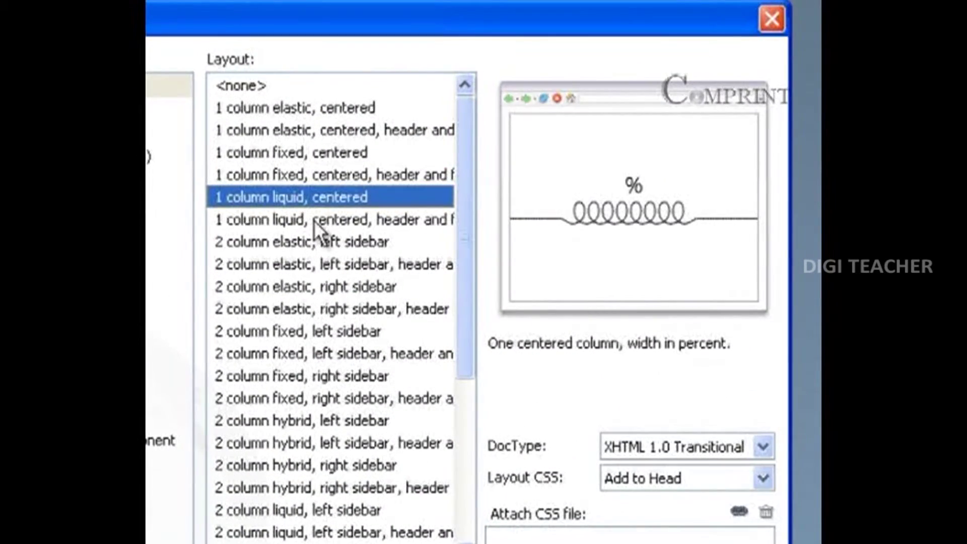
{"action": "left_click", "coordinate": [371, 216]}
{"action": "left_click", "coordinate": [328, 194]}
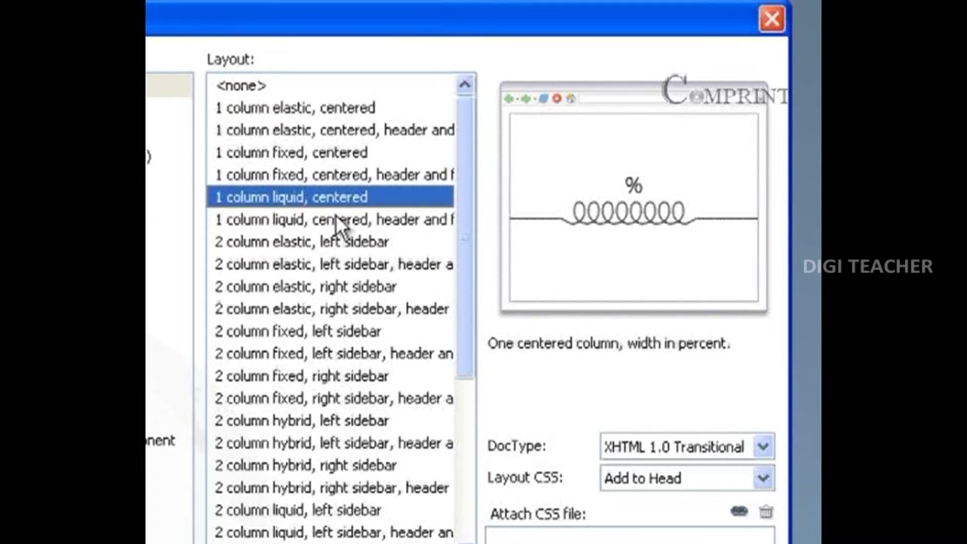
{"action": "left_click", "coordinate": [336, 219]}
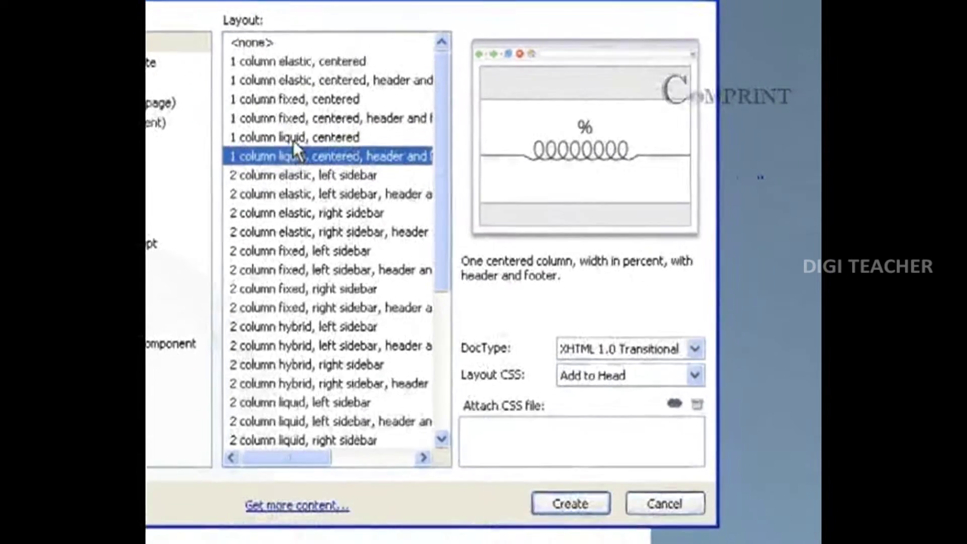
{"action": "left_click", "coordinate": [329, 188]}
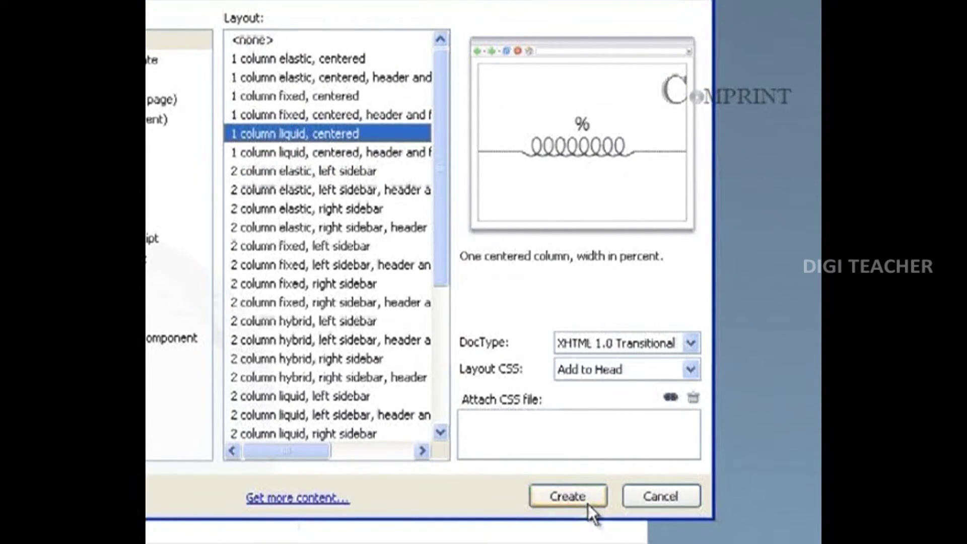
{"action": "left_click", "coordinate": [568, 497]}
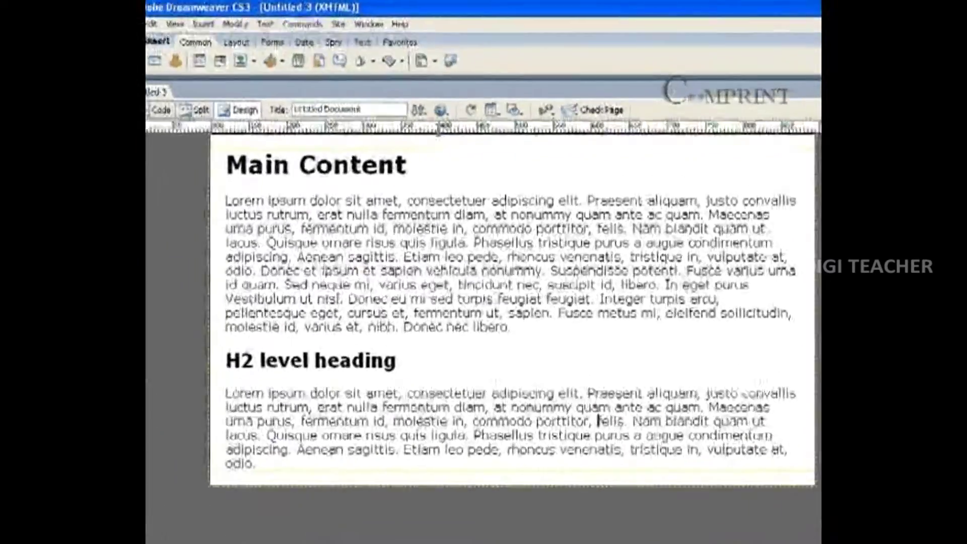
Step: Preview the liquid-layout page in Internet Explorer, saving it as Untitled-3 in the custompaintbooth folder
{"action": "left_click", "coordinate": [440, 111]}
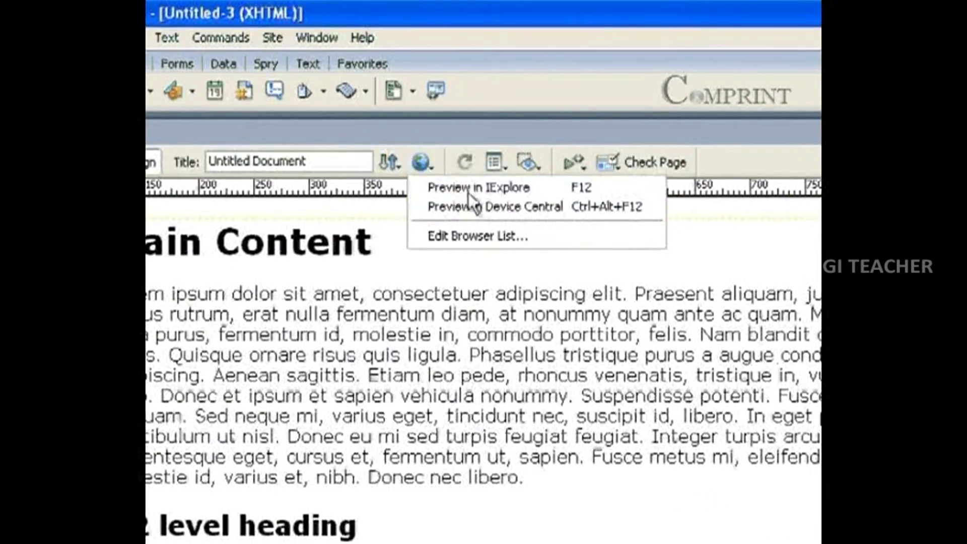
{"action": "left_click", "coordinate": [468, 189]}
{"action": "left_click", "coordinate": [436, 458]}
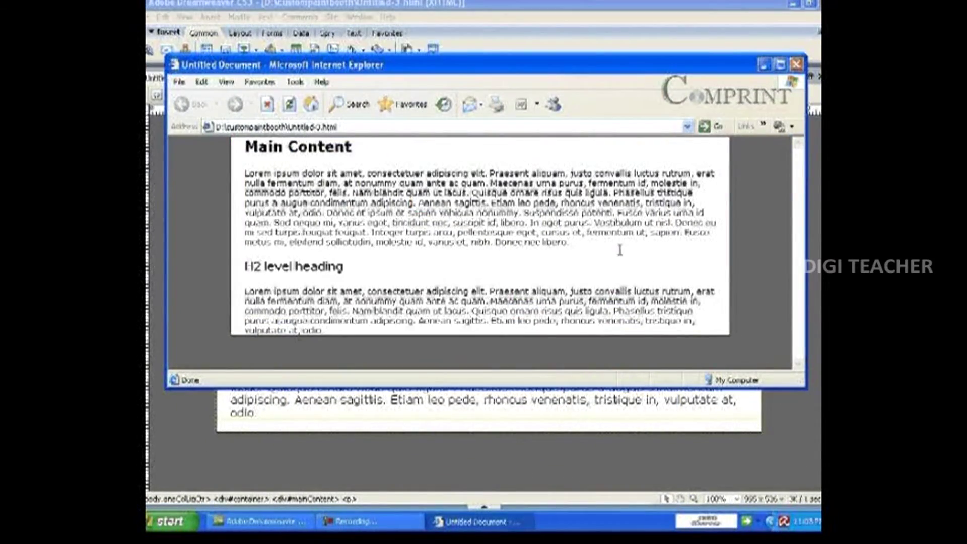
Step: Resize the browser window narrower and wider to examine how the liquid column adapts, and close the preview and the page
{"action": "left_click_drag", "start_coordinate": [538, 70], "coordinate": [540, 36]}
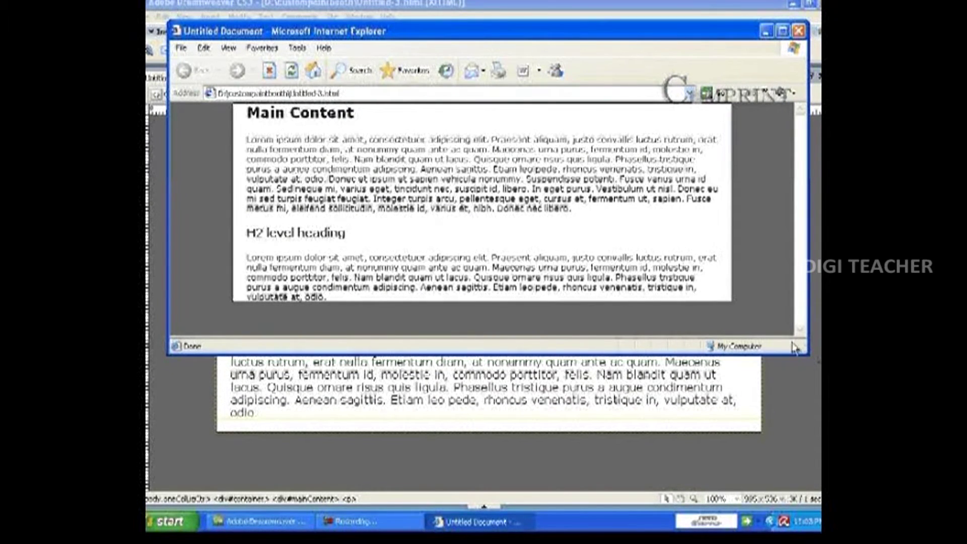
{"action": "left_click_drag", "start_coordinate": [805, 356], "coordinate": [381, 397]}
{"action": "mouse_move", "coordinate": [461, 538]}
{"action": "left_mouse_down"}
{"action": "mouse_move", "coordinate": [434, 538]}
{"action": "mouse_move", "coordinate": [471, 538]}
{"action": "left_mouse_up"}
{"action": "left_click_drag", "start_coordinate": [548, 539], "coordinate": [756, 531]}
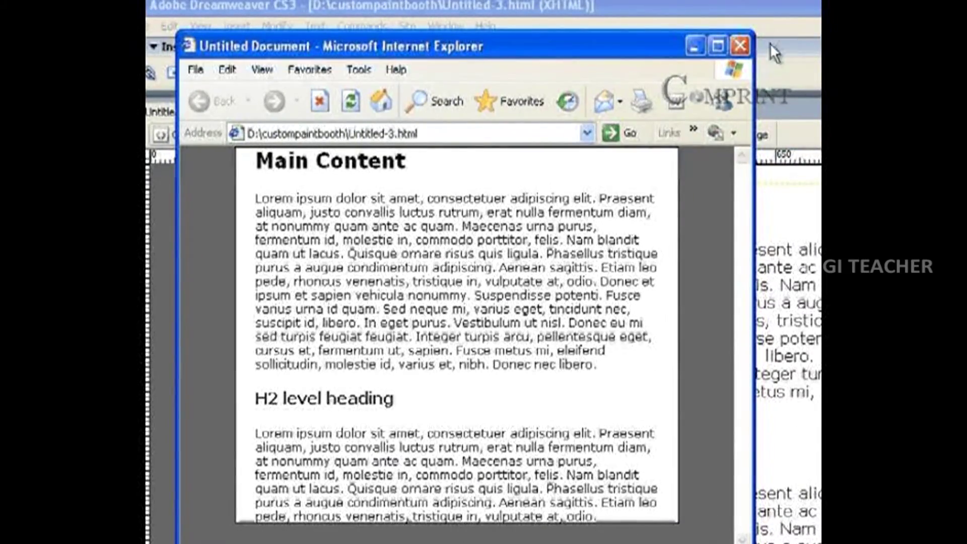
{"action": "left_click", "coordinate": [740, 44]}
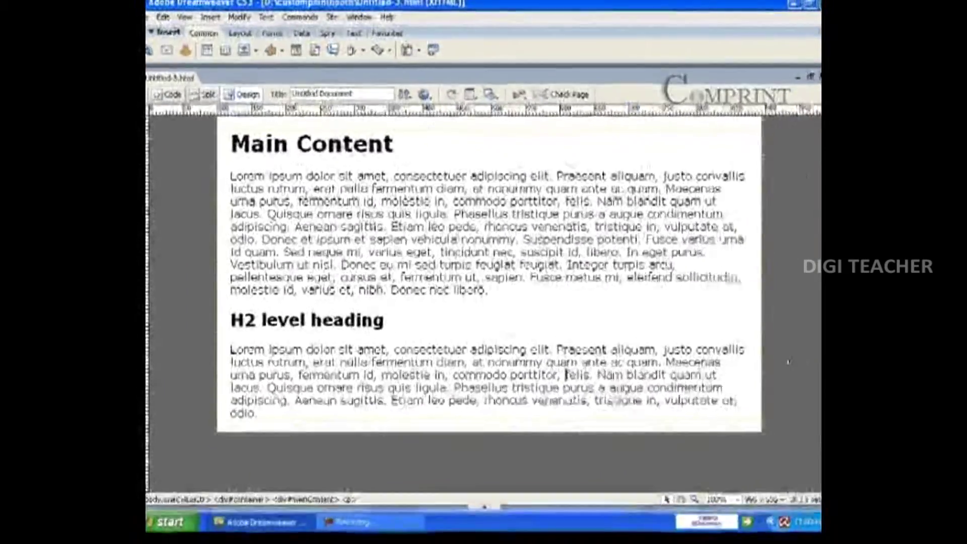
{"action": "left_click", "coordinate": [820, 78]}
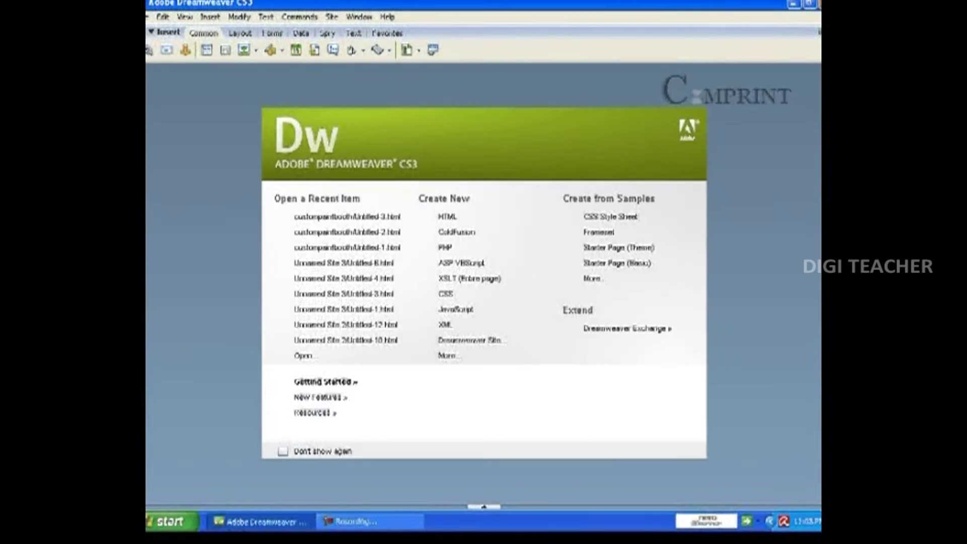
Step: Start a new document and compare the previews of the two-column hybrid, left sidebar and two-column fixed, right sidebar layouts
{"action": "left_click", "coordinate": [149, 16]}
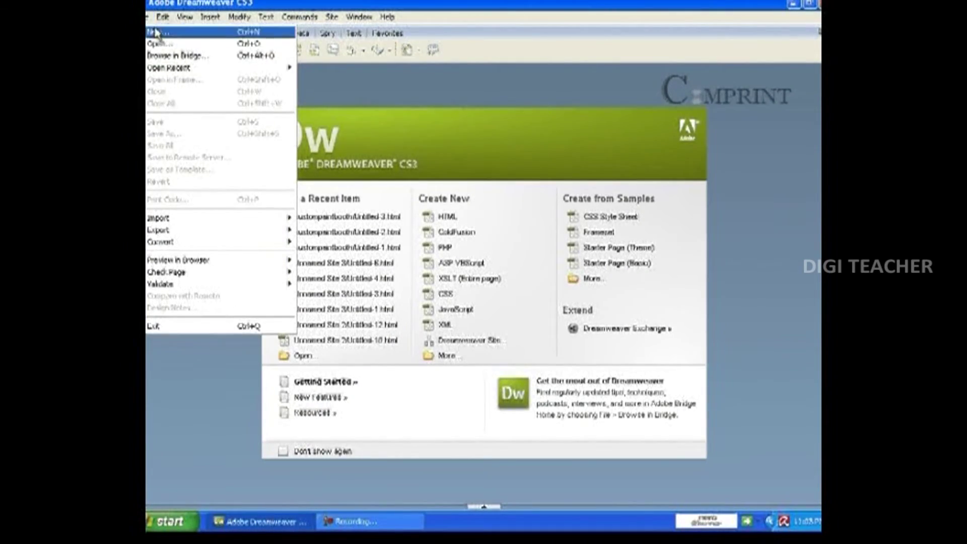
{"action": "left_click", "coordinate": [156, 33]}
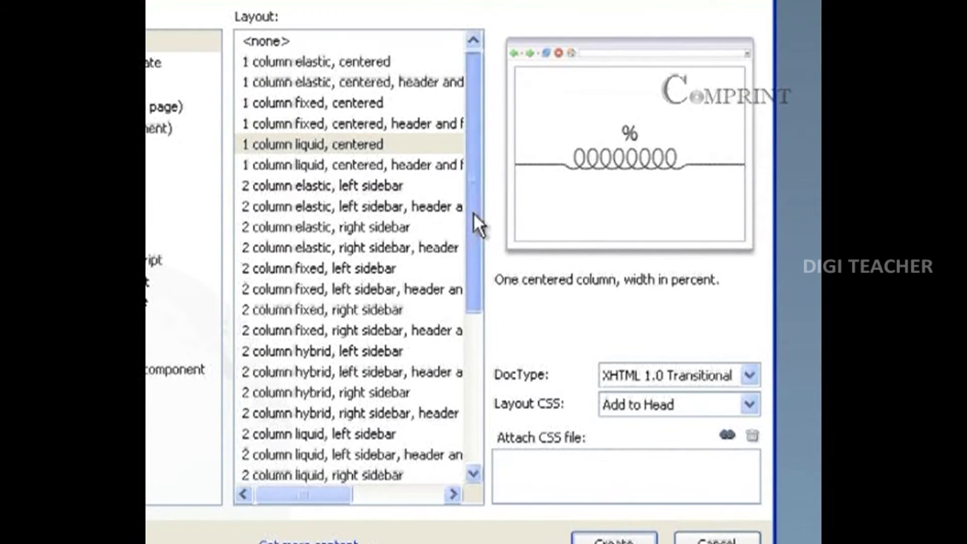
{"action": "left_click_drag", "start_coordinate": [475, 217], "coordinate": [473, 253]}
{"action": "left_click", "coordinate": [310, 290]}
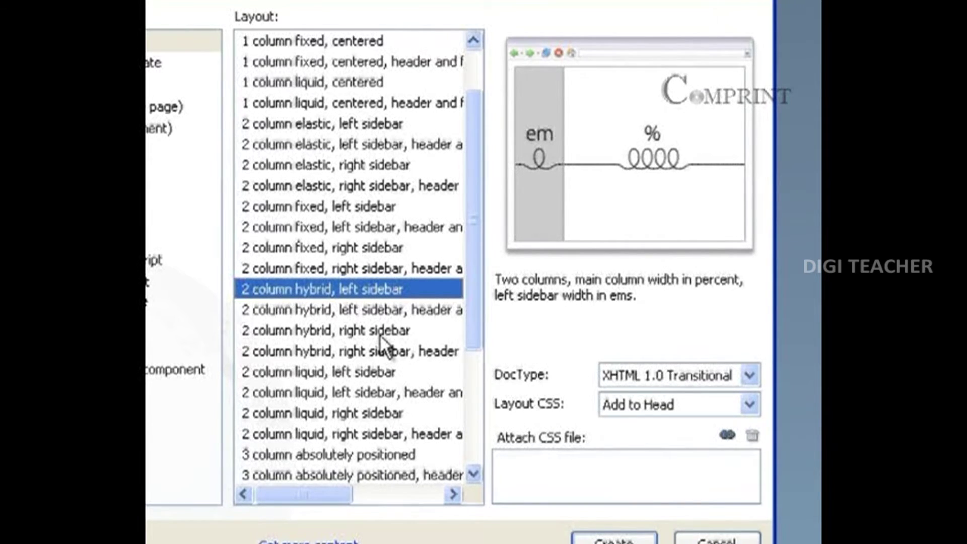
{"action": "left_click", "coordinate": [356, 310]}
{"action": "left_click", "coordinate": [359, 293]}
{"action": "left_click", "coordinate": [364, 271]}
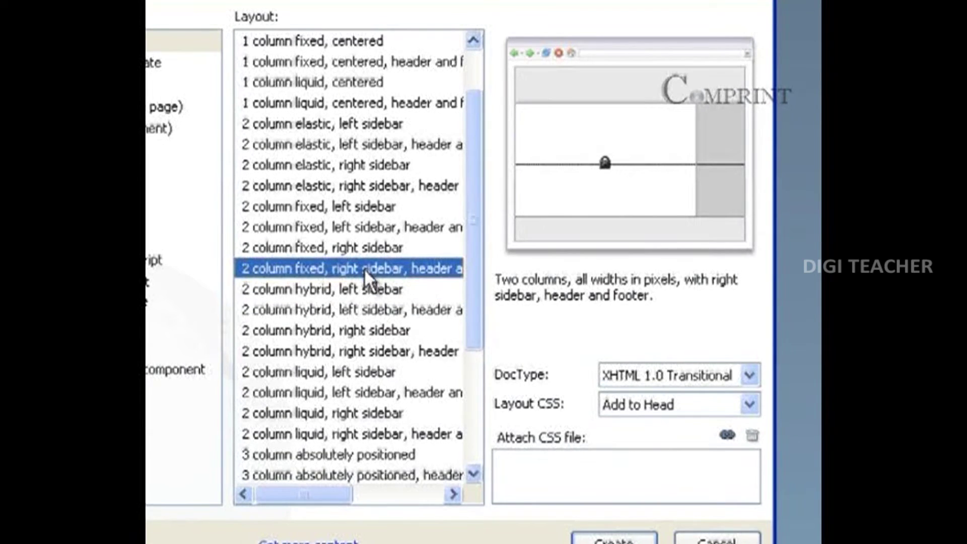
{"action": "left_click", "coordinate": [367, 256]}
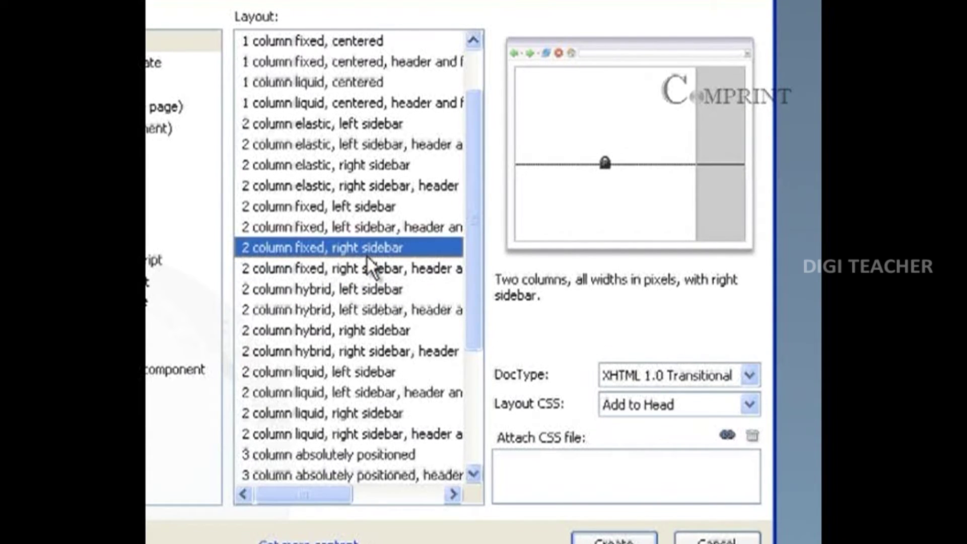
Step: Create a blank HTML page with the "2 column hybrid, left sidebar" layout
{"action": "left_click", "coordinate": [355, 316]}
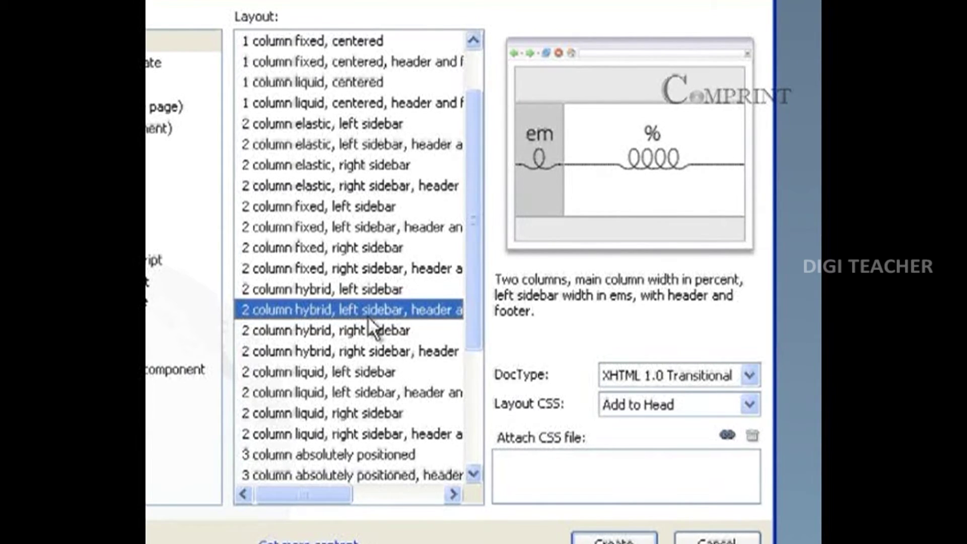
{"action": "left_click", "coordinate": [381, 329]}
{"action": "left_click", "coordinate": [355, 310]}
{"action": "left_click", "coordinate": [354, 297]}
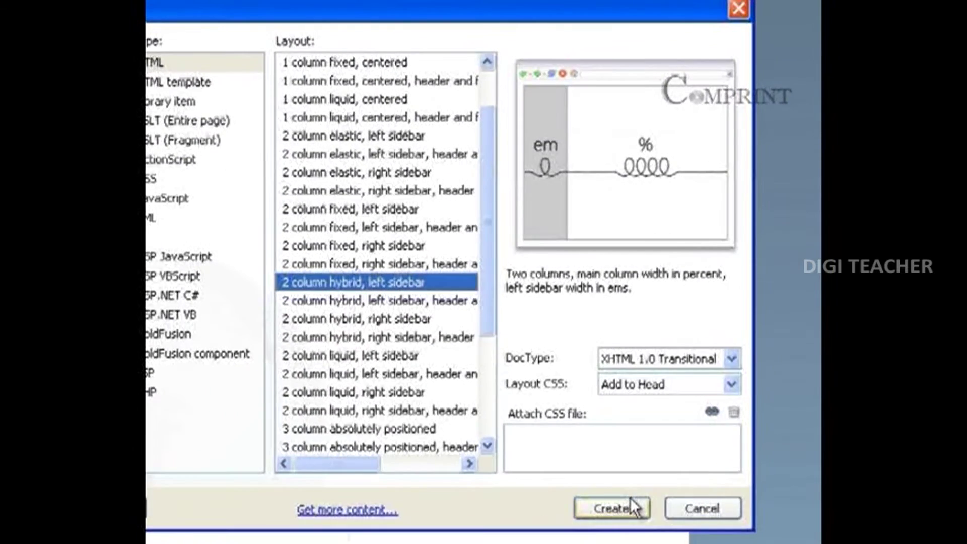
{"action": "left_click", "coordinate": [623, 530]}
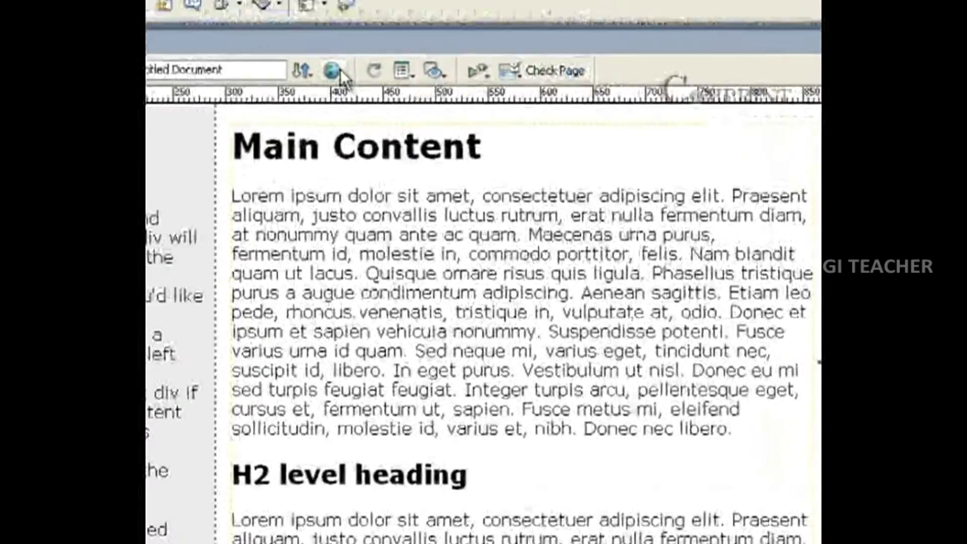
Step: Preview the hybrid-layout page in Internet Explorer, saving it as Untitled-4 in the custompaintbooth folder
{"action": "left_click", "coordinate": [256, 20]}
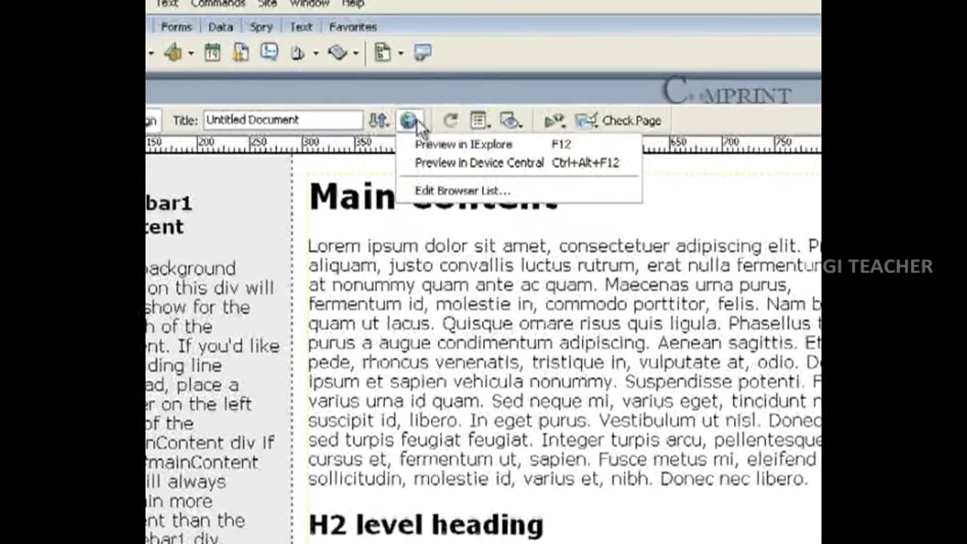
{"action": "left_click", "coordinate": [437, 144]}
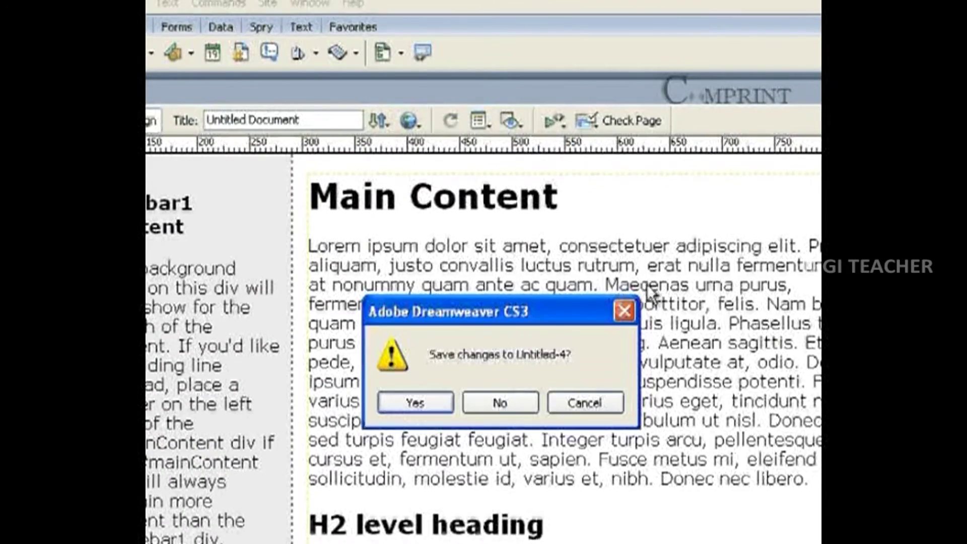
{"action": "left_click", "coordinate": [408, 403]}
{"action": "left_click", "coordinate": [716, 487]}
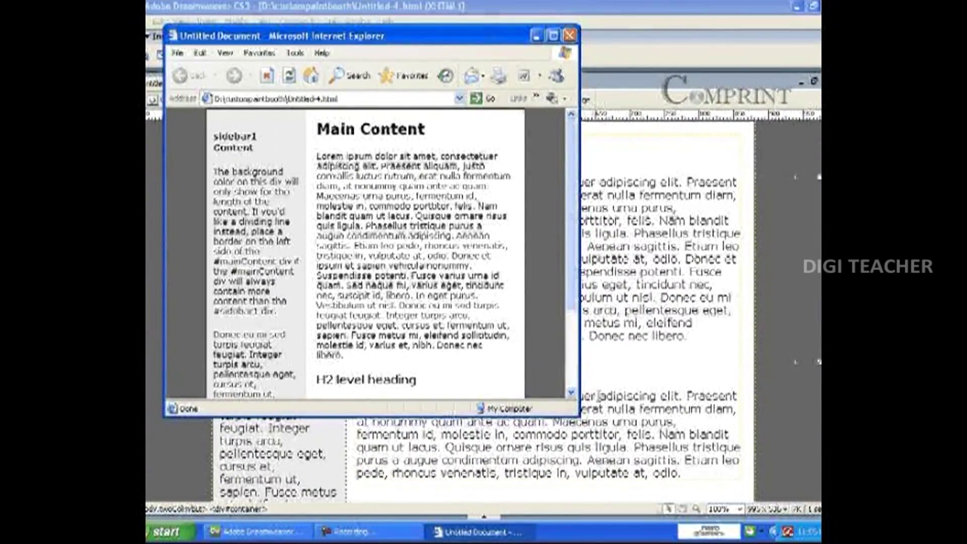
Step: Resize the browser window narrower and wider to examine how the hybrid sidebar and main column behave, and close the preview
{"action": "left_click_drag", "start_coordinate": [574, 415], "coordinate": [449, 411]}
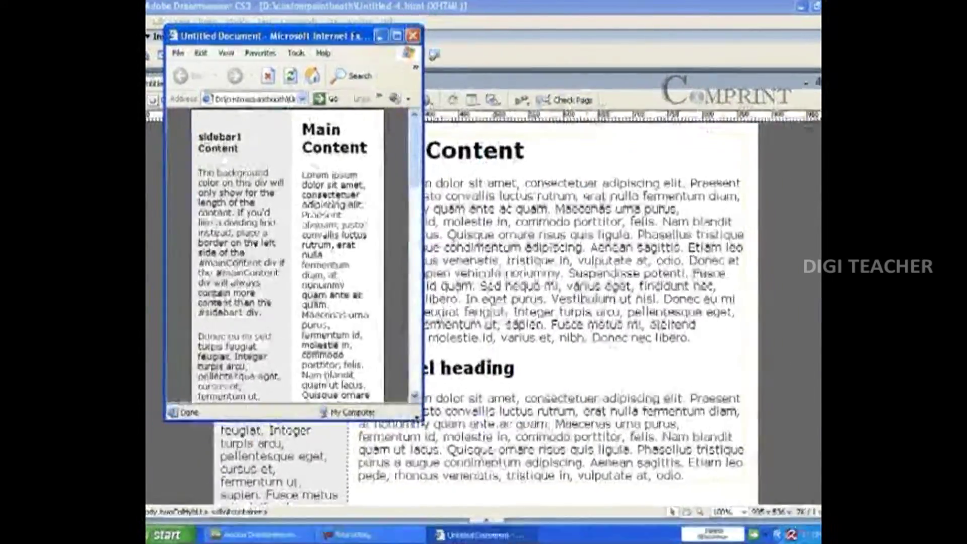
{"action": "left_click_drag", "start_coordinate": [554, 495], "coordinate": [831, 543]}
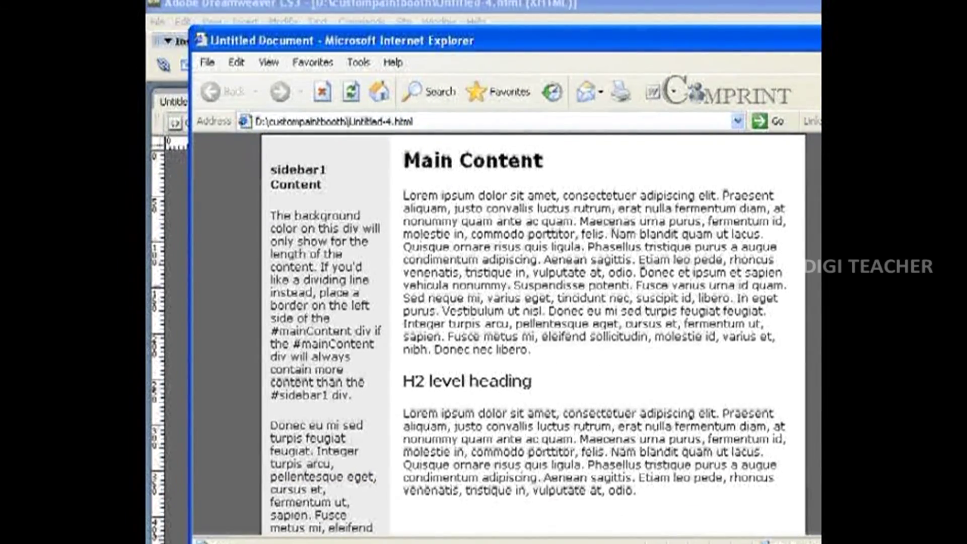
{"action": "key", "text": "alt+F4"}
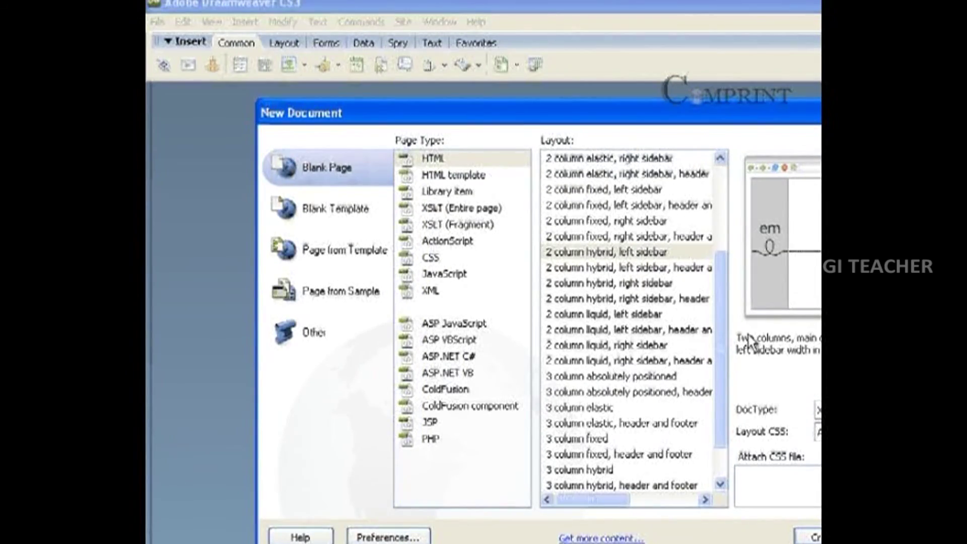
Step: Browse back to the start of the predefined layouts for a new blank HTML page
{"action": "left_click_drag", "start_coordinate": [721, 322], "coordinate": [721, 214]}
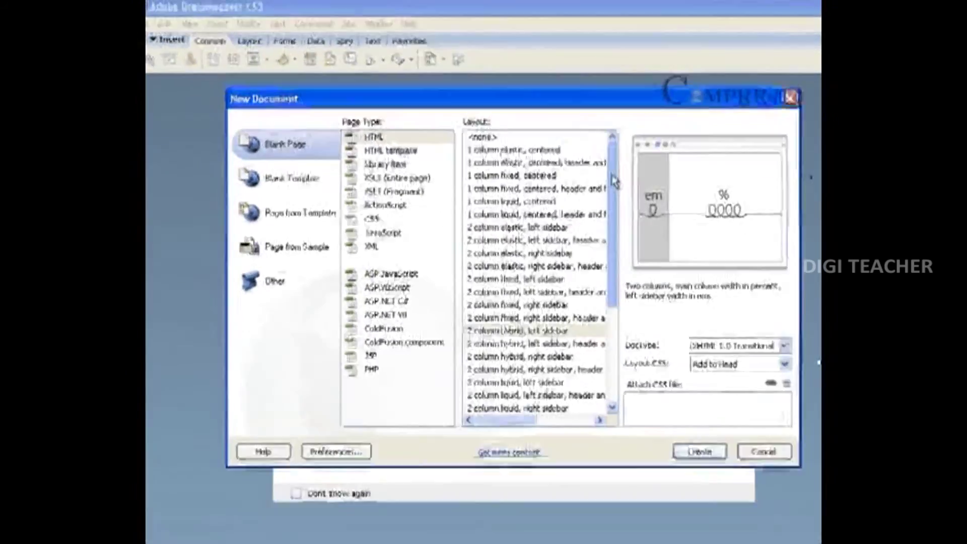